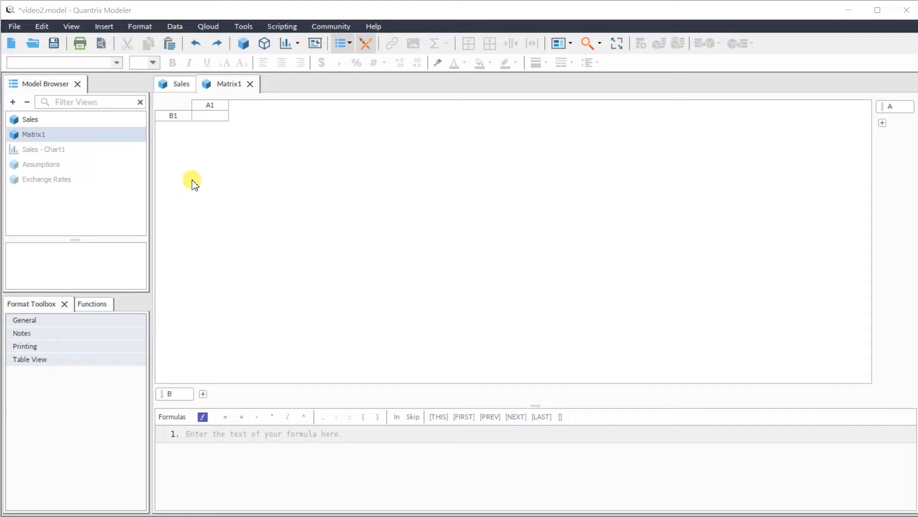
- Enter the formula B1 = $RoleName in Matrix1 to return the current role name
left_click(184, 118)
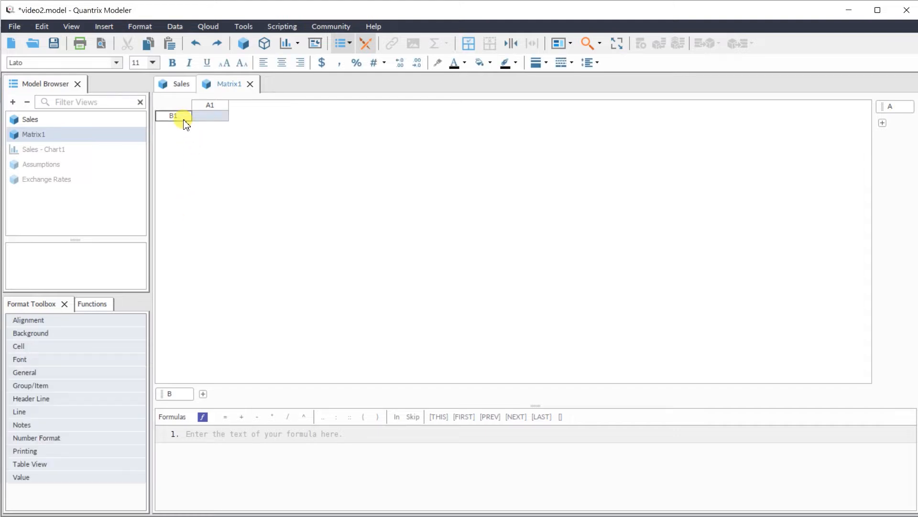
type("= ")
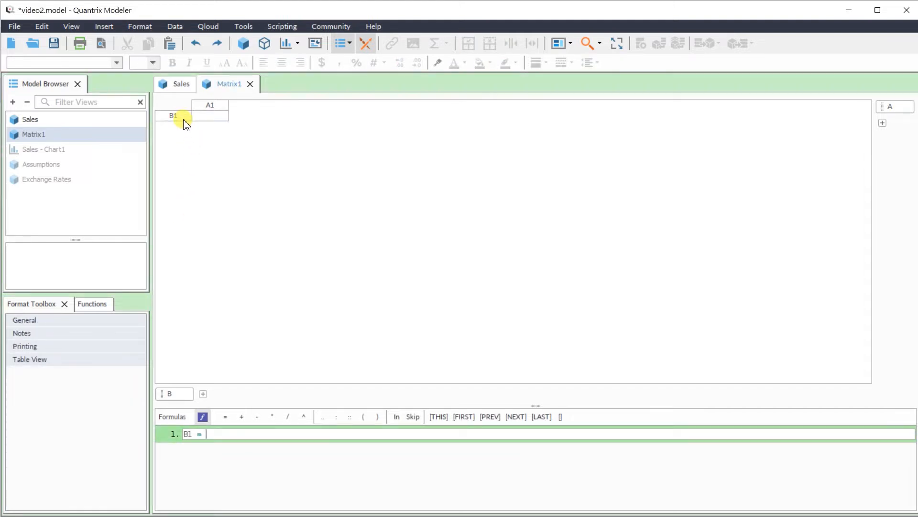
type("$RoleName")
key("Return")
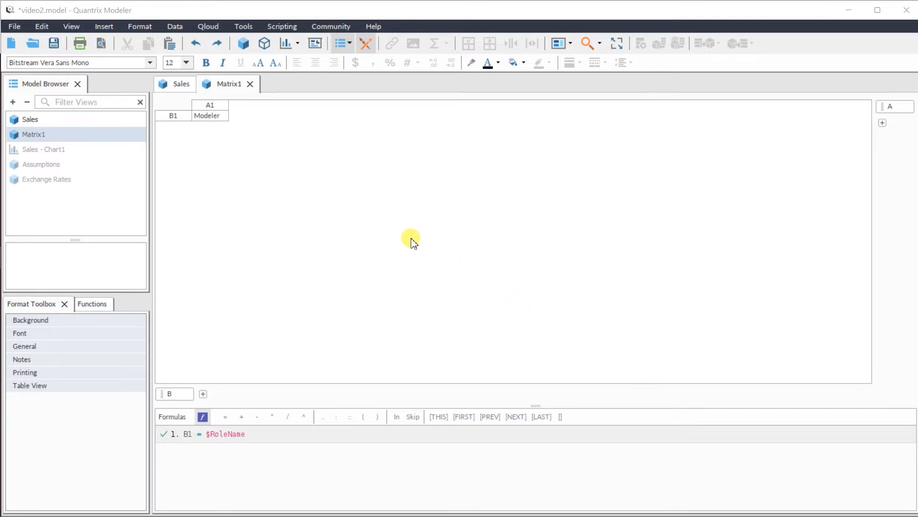
- Dock Matrix1 below the Sales matrix and rename it "My role"
left_click_drag(228, 84, 389, 417)
left_click_drag(533, 364, 519, 404)
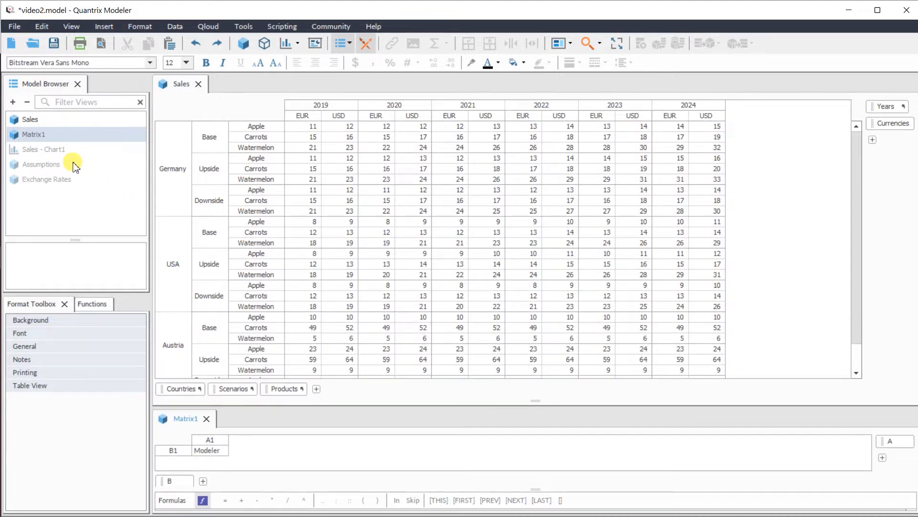
right_click(100, 135)
left_click(120, 152)
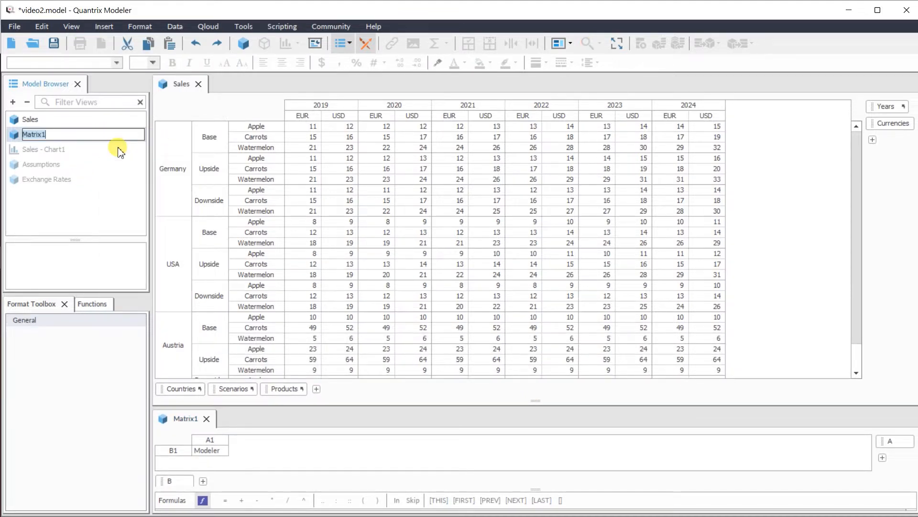
type("My role")
key("Return")
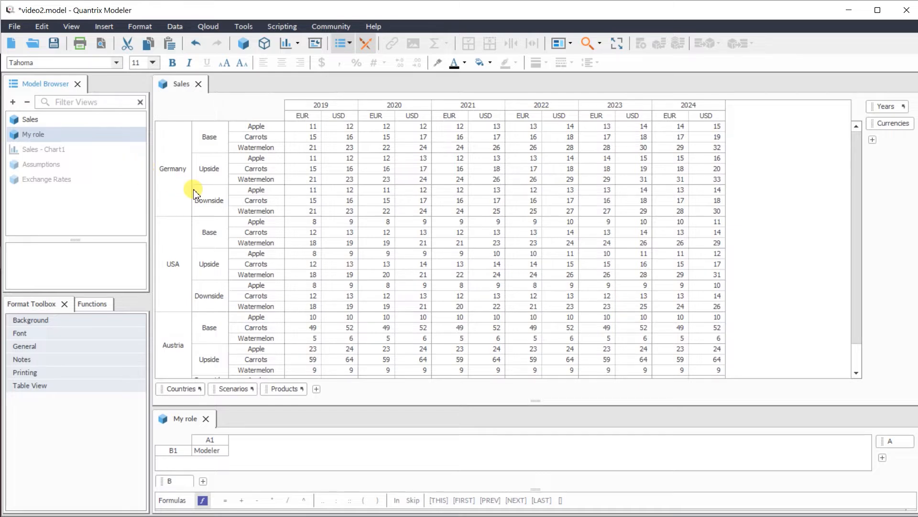
- Examine the Germany, USA and Austria row blocks of the Sales matrix one after another
left_click(181, 185)
left_click(173, 263)
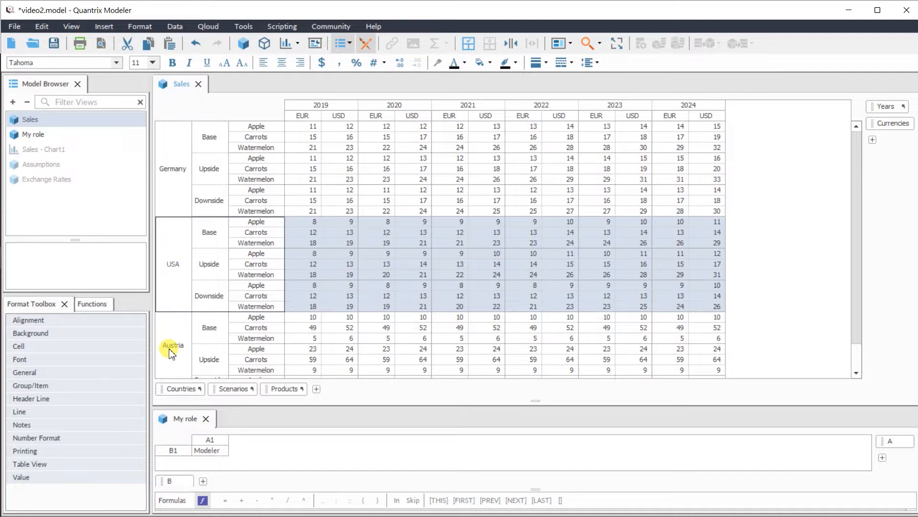
left_click(170, 351)
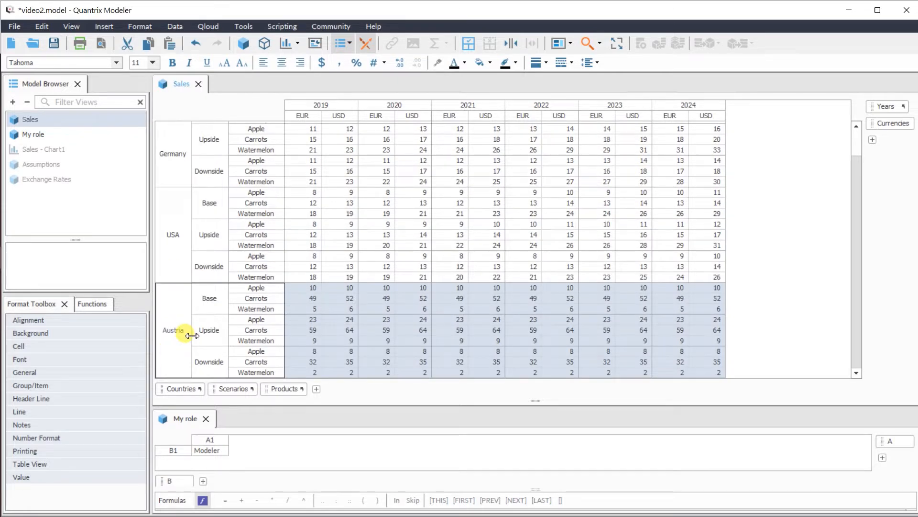
scroll(252, 291, "up", 1)
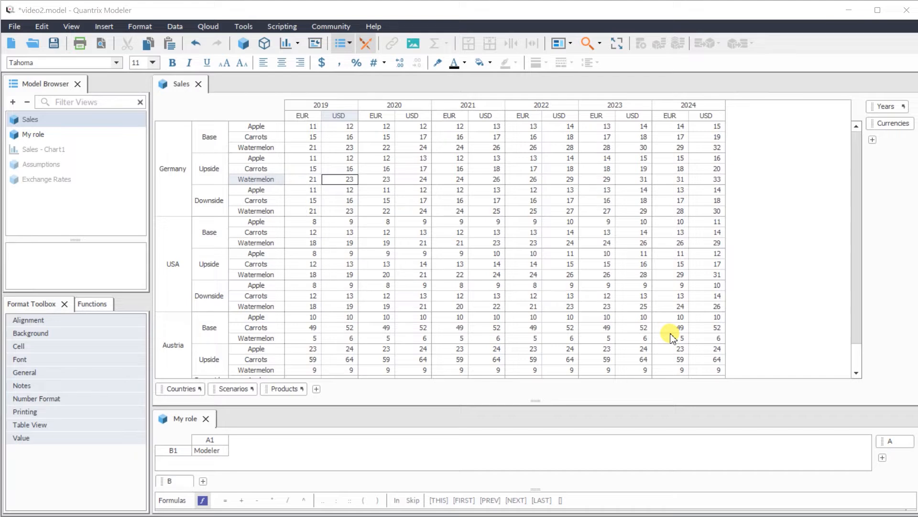
- Create a new matrix and name it "Role vs Country"
left_click(243, 43)
right_click(130, 140)
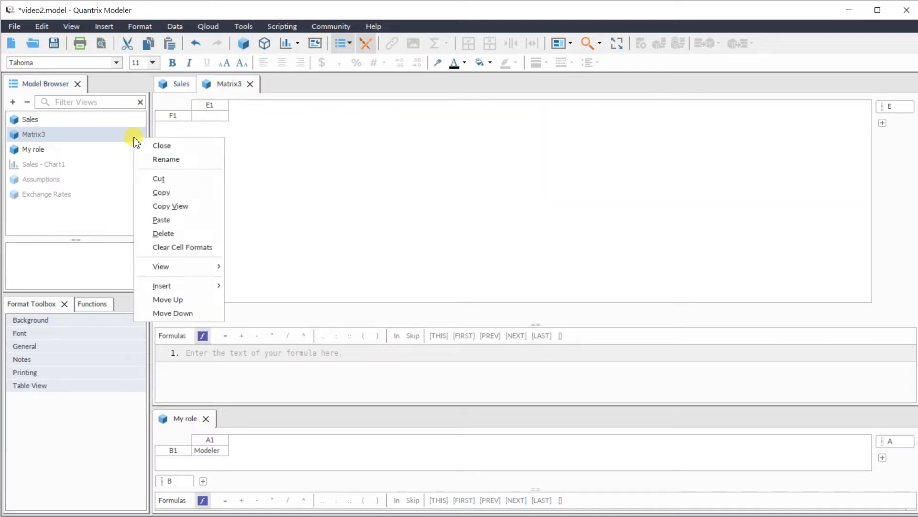
left_click(177, 158)
type("Role")
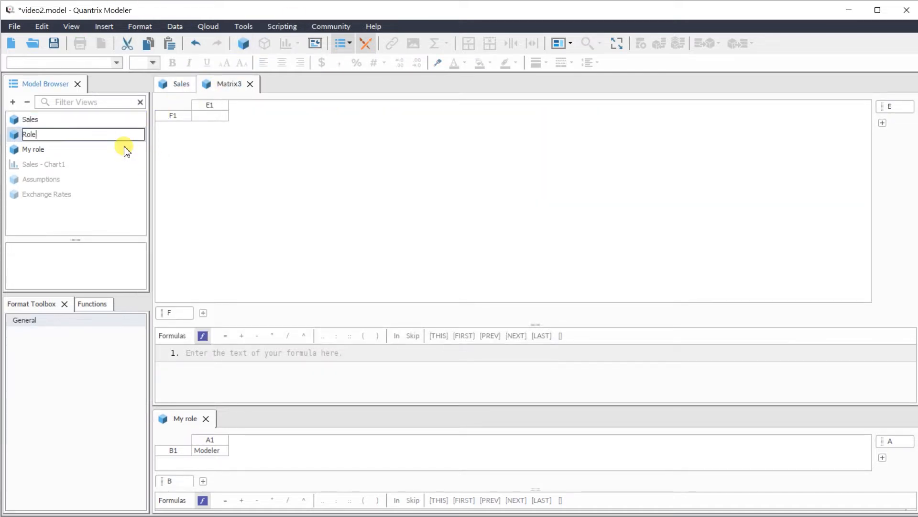
type(" vs Country")
key("Return")
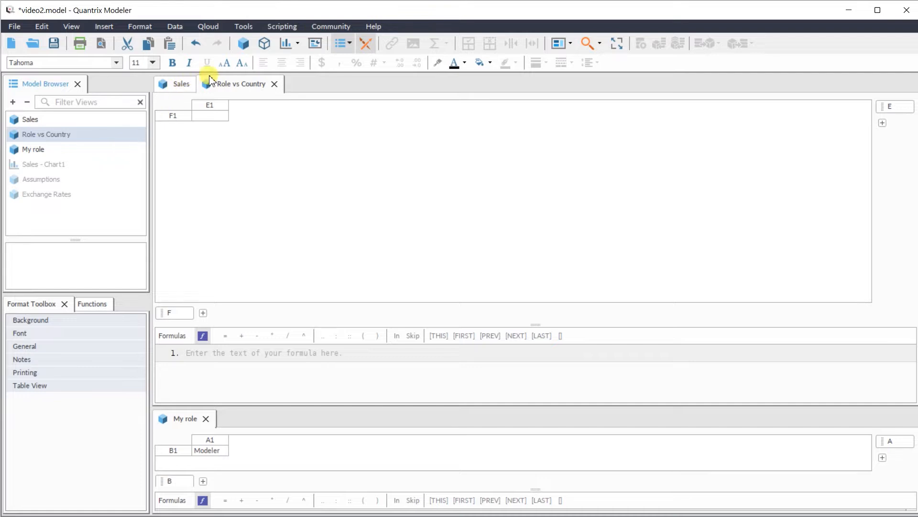
- Dock the Role vs Country matrix beside Sales and link the Countries category from Sales as its row category
left_click_drag(221, 82, 646, 239)
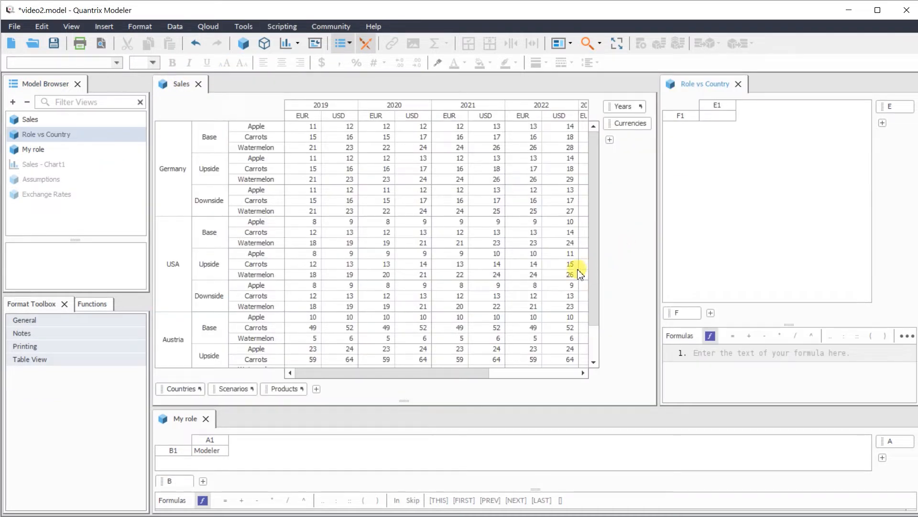
mouse_move(178, 393)
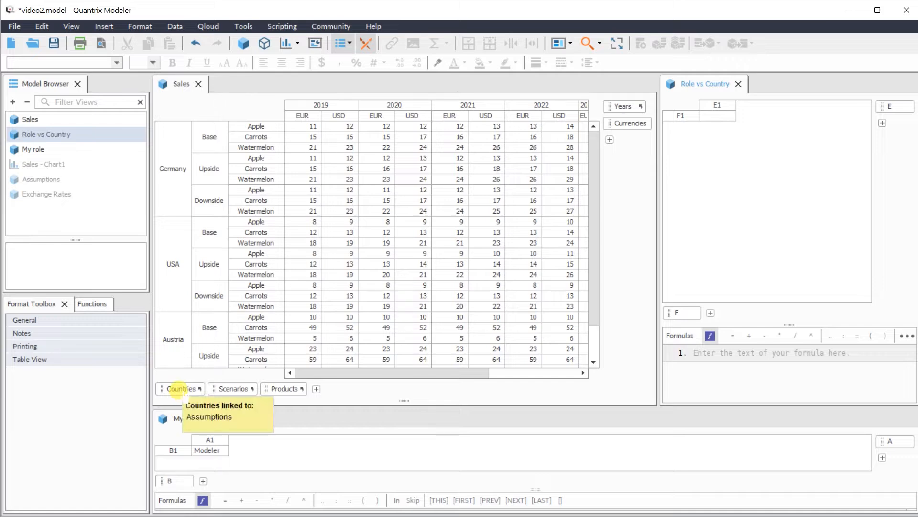
left_click_drag(184, 390, 676, 314)
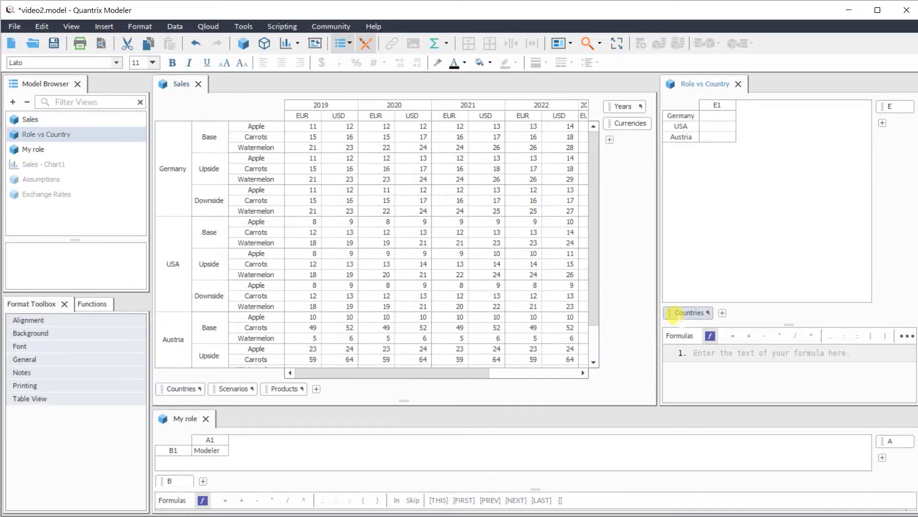
- Widen the E1 column of the Role vs Country matrix and rename its column category to Roles
left_click_drag(736, 105, 761, 102)
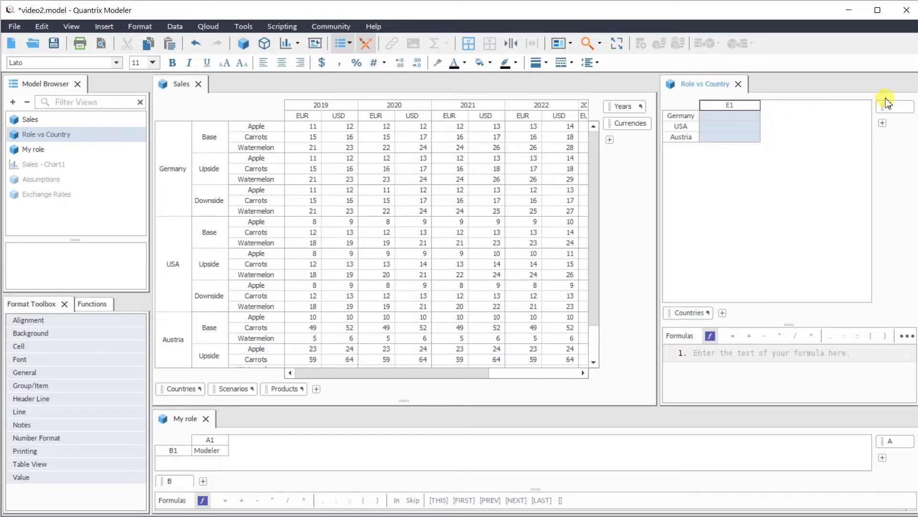
double_click(893, 105)
left_click_drag(894, 105, 883, 105)
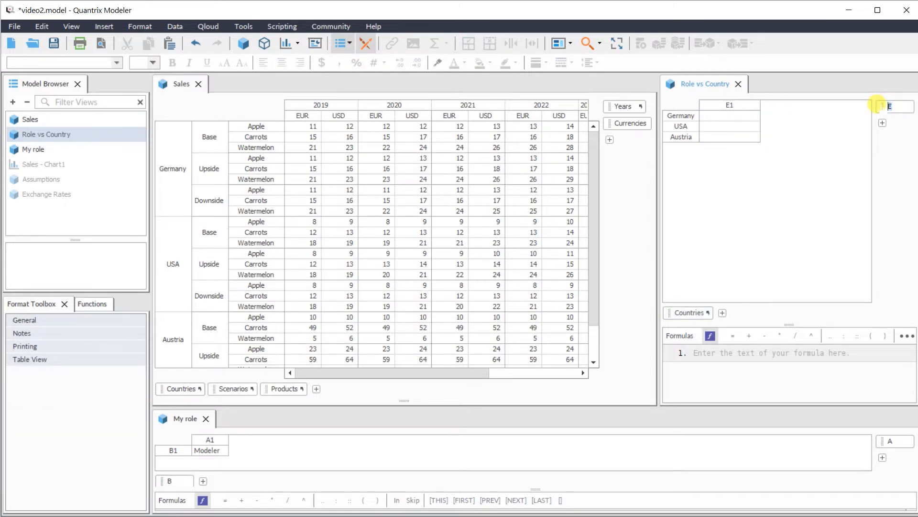
type("Roles")
key("Return")
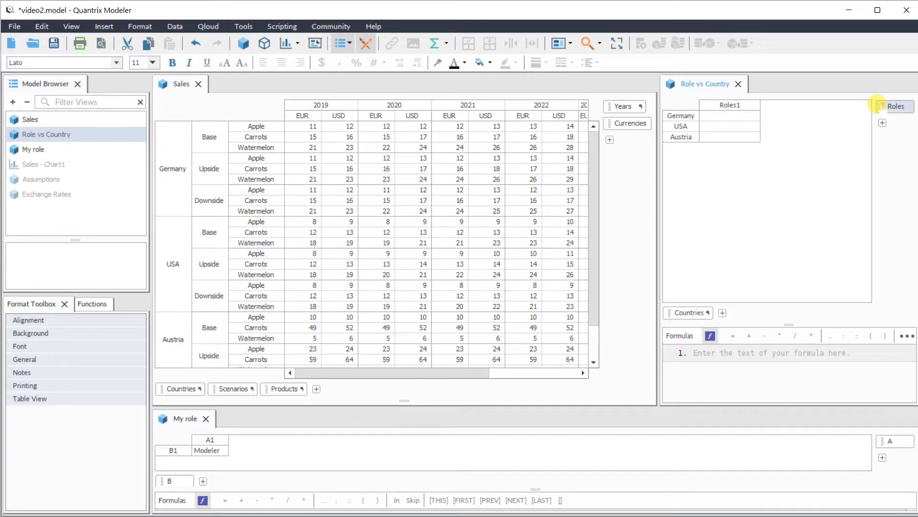
- Assign AnalystDE to Germany, AnalystUS to USA and AnalystAT to Austria in the Role vs Country matrix, and narrow its view
left_click(752, 119)
type("Analyst")
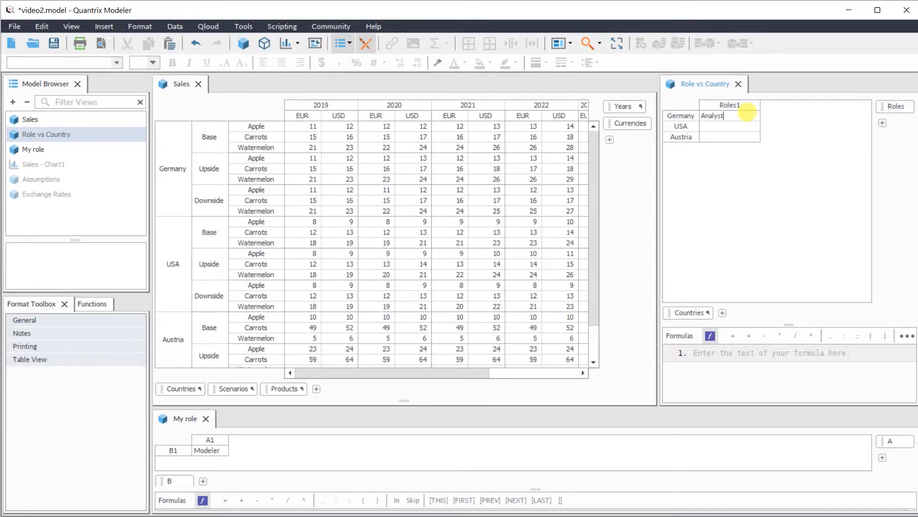
type("DE")
left_click(742, 123)
type("AnalystUS")
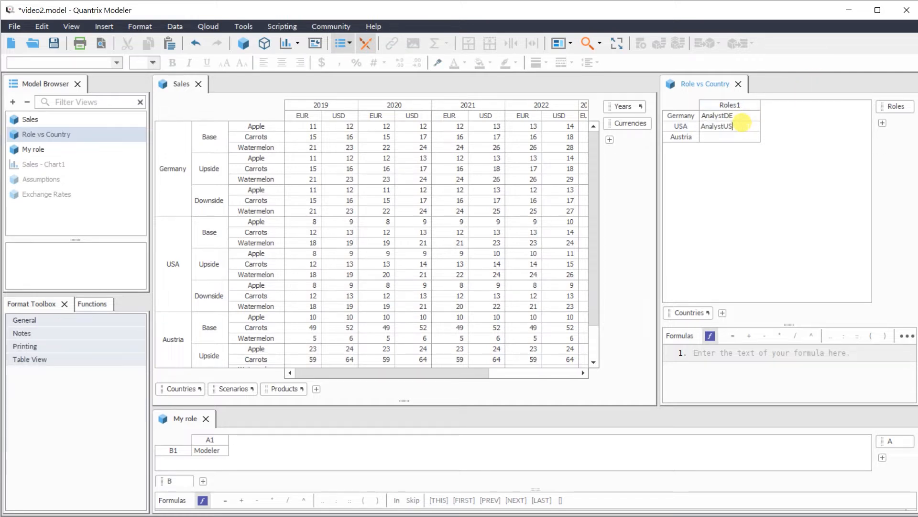
key("Return")
type("AnalystAT")
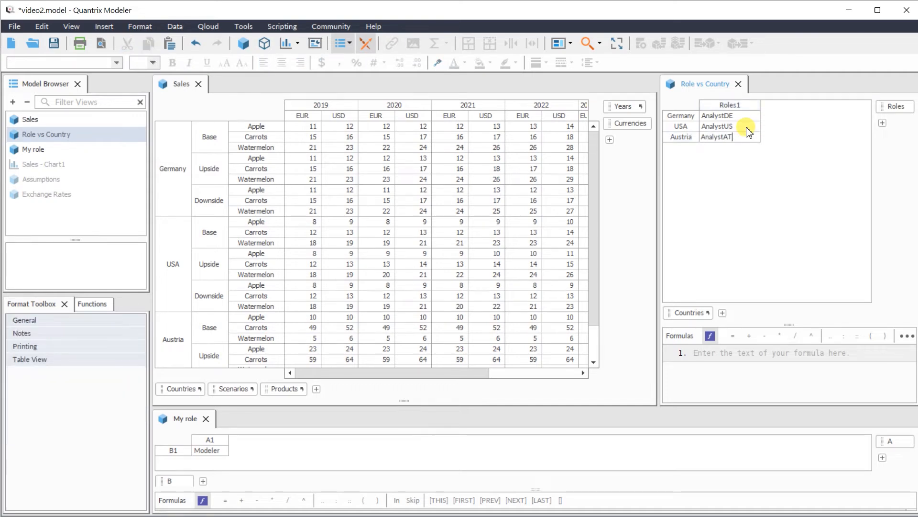
key("Return")
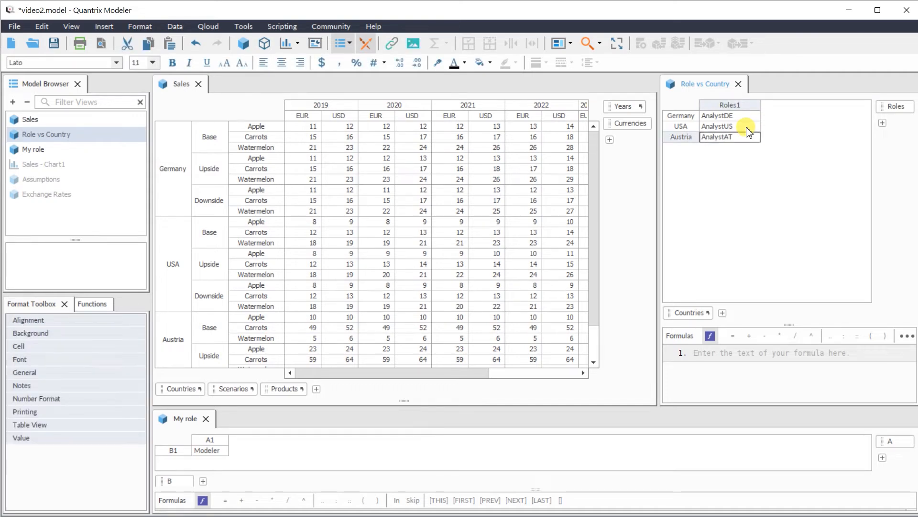
left_click_drag(661, 279, 740, 275)
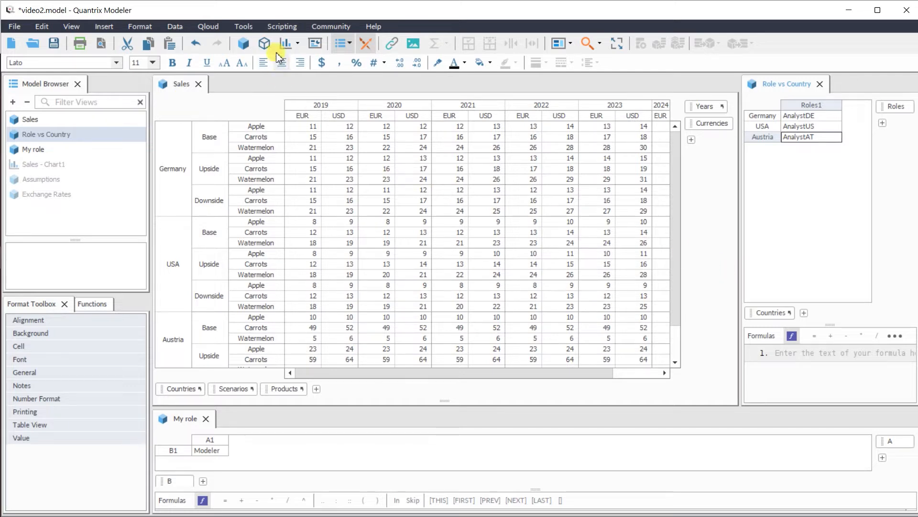
- Duplicate the User role in the model's role management and name the copy AnalystDE
left_click(243, 26)
mouse_move(251, 43)
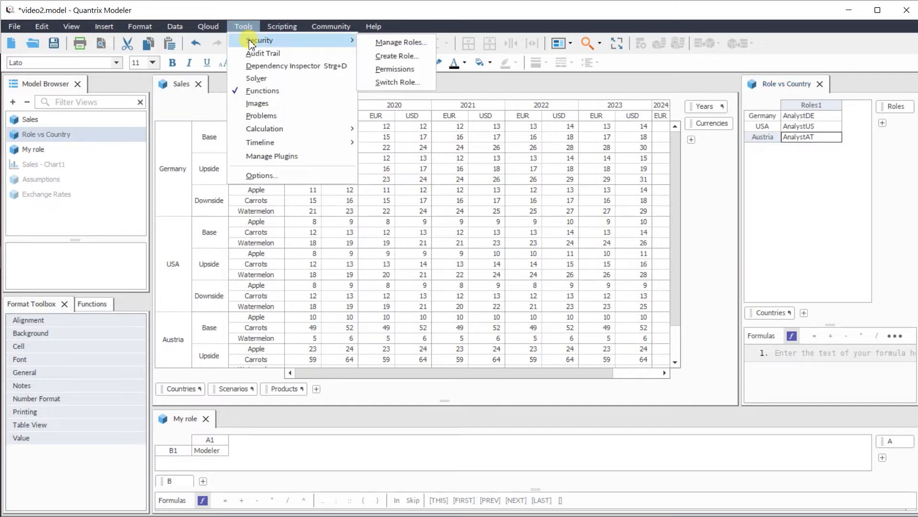
left_click(401, 42)
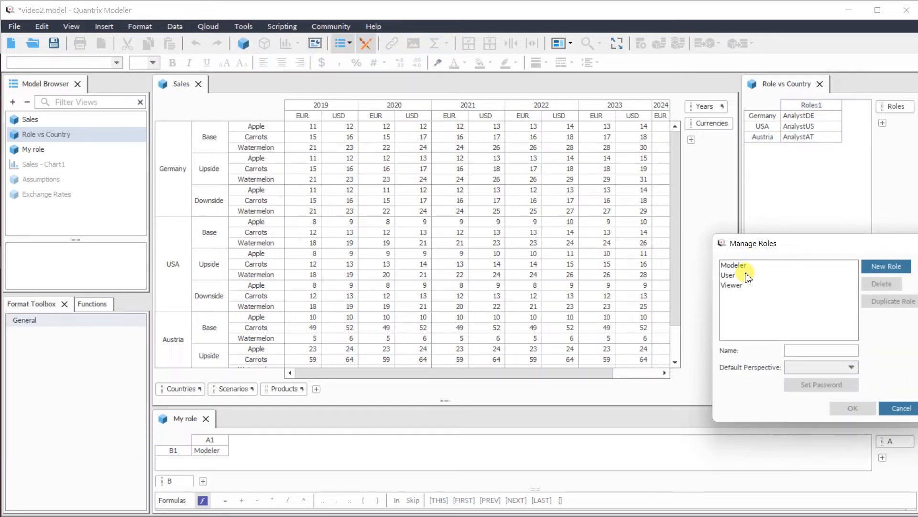
left_click(739, 264)
left_click(734, 275)
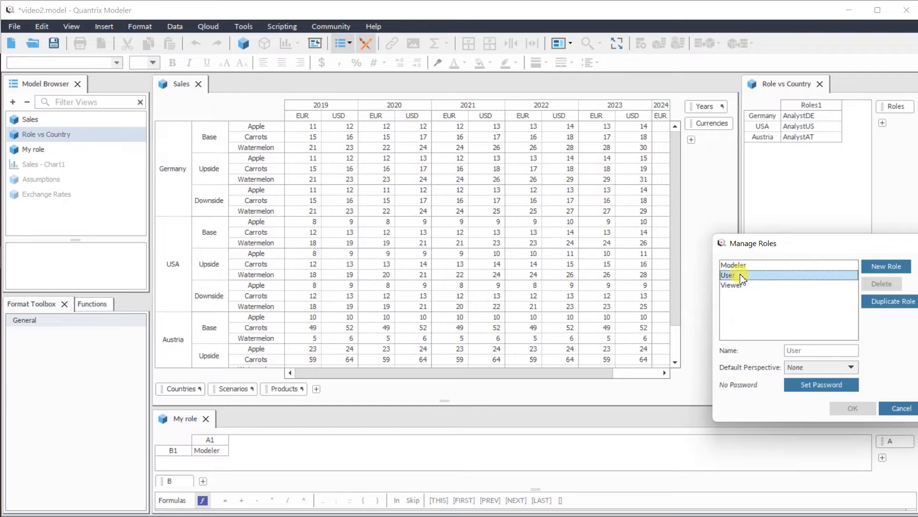
left_click(740, 287)
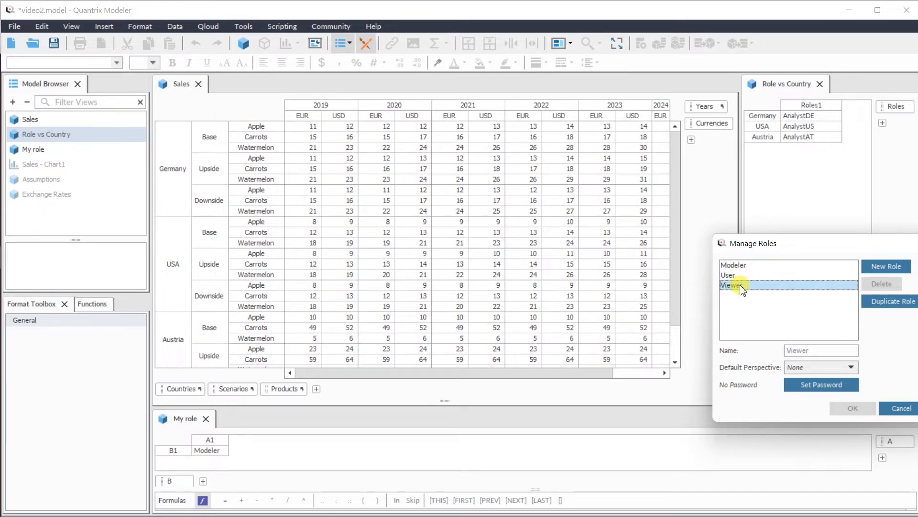
left_click(878, 302)
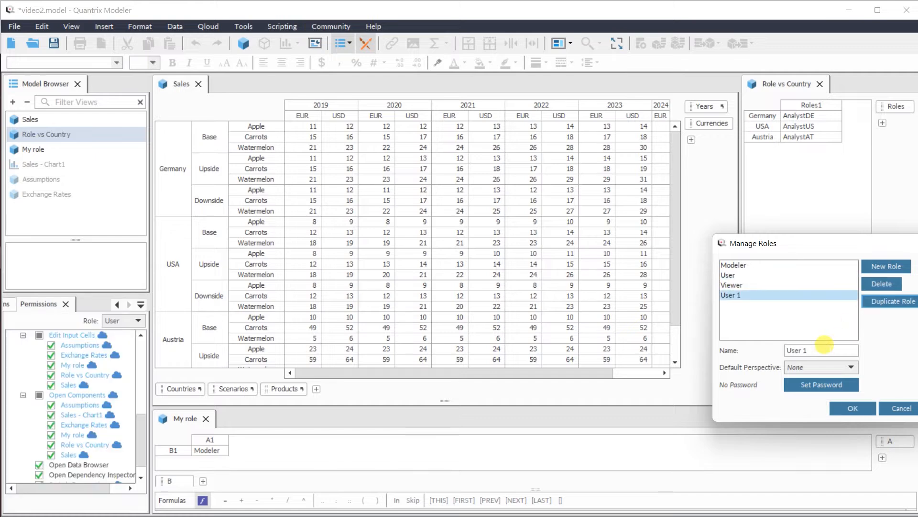
left_click_drag(823, 348, 726, 341)
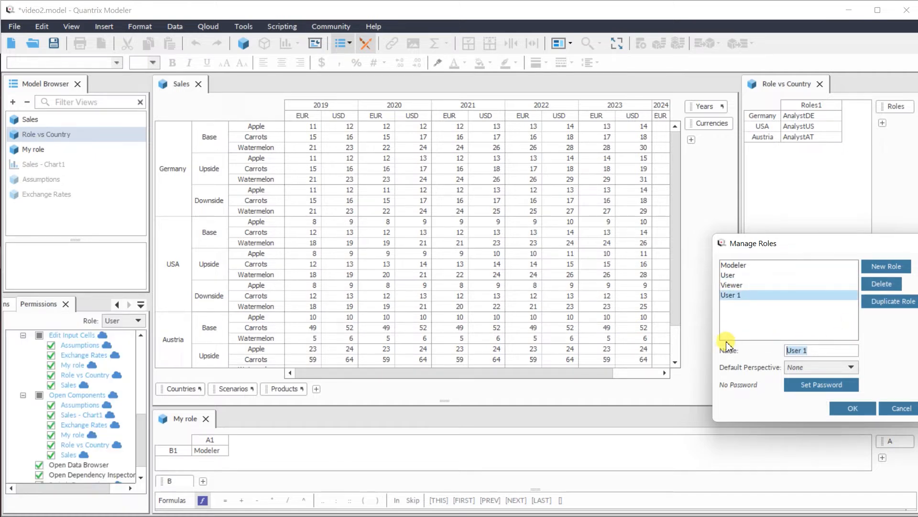
type("AnalystDE")
- Add the roles AnalystUS and AnalystAT as further duplicates of the analyst role and save the role list
left_click(870, 304)
left_click_drag(806, 344, 840, 345)
type("US")
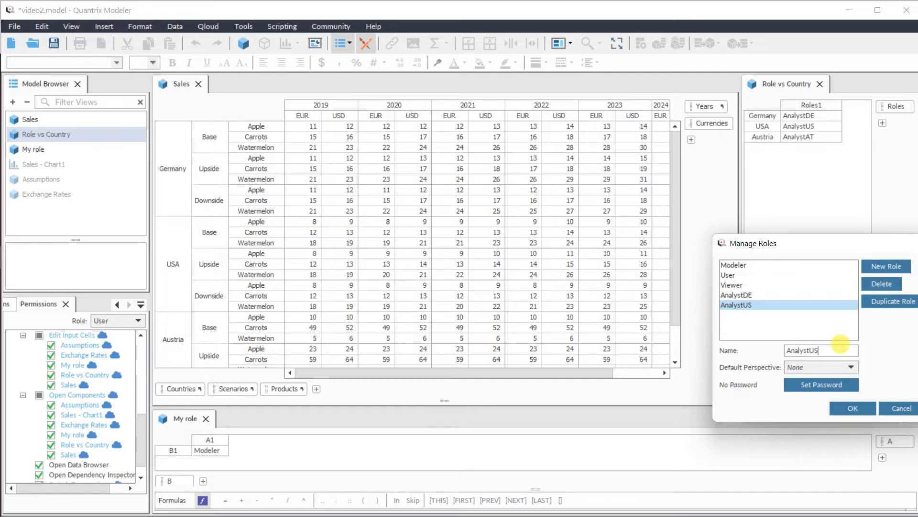
left_click(868, 302)
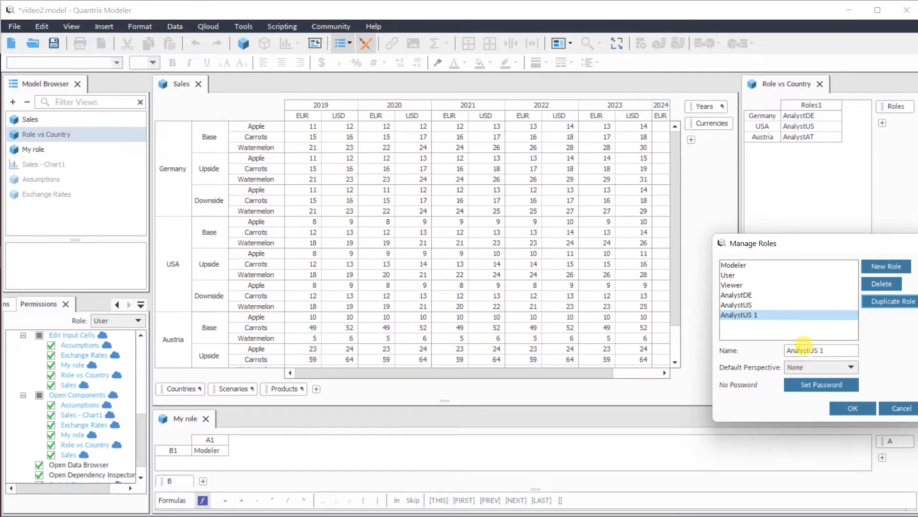
left_click_drag(807, 345, 833, 342)
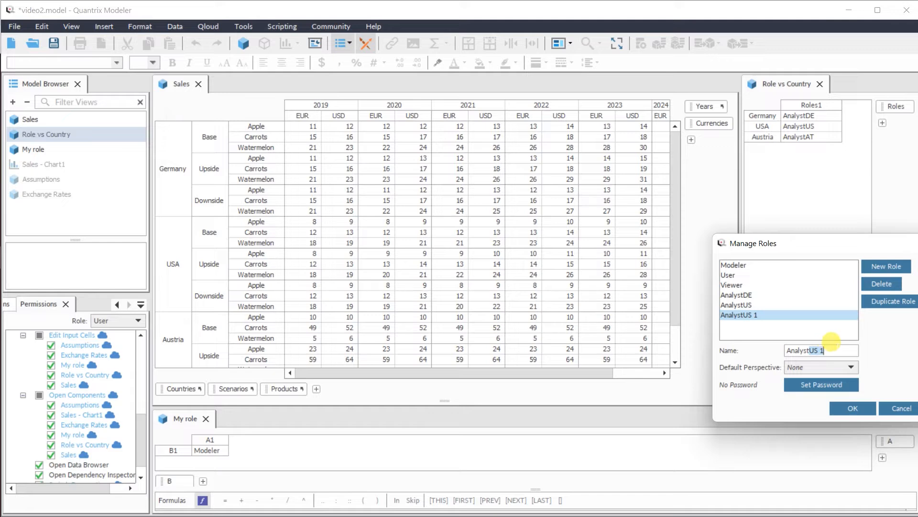
type("AT")
left_click(844, 409)
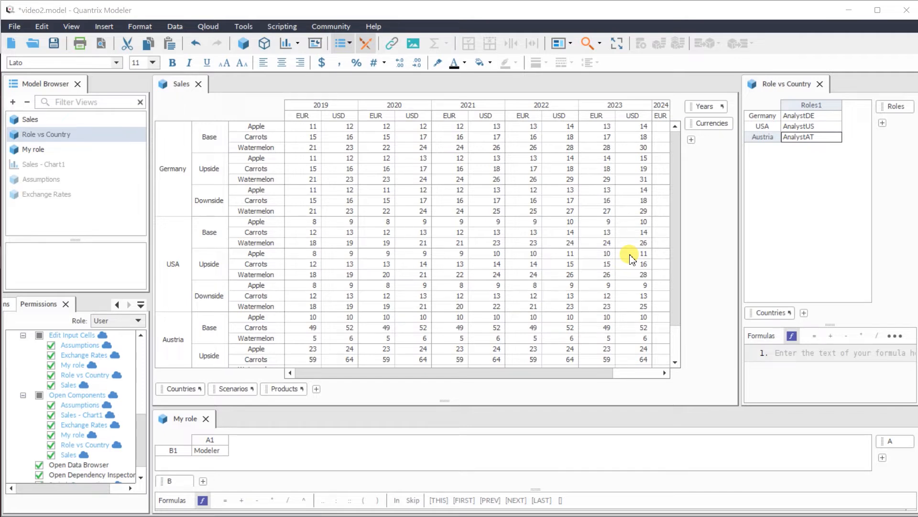
- Filter the Sales matrix on the 2019 EUR column with the expression Role vs Country::Countries = $RoleName, and save the model
left_click(311, 119)
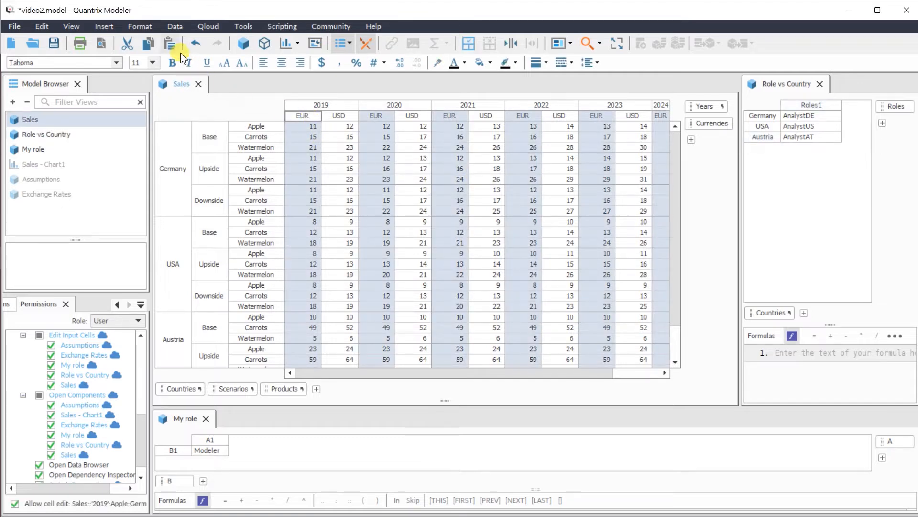
right_click(298, 115)
mouse_move(351, 397)
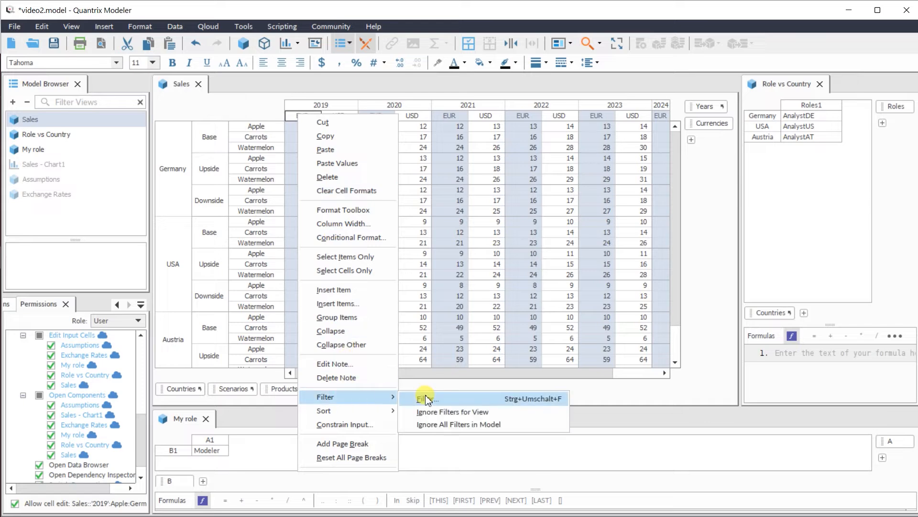
left_click(420, 396)
left_click(476, 138)
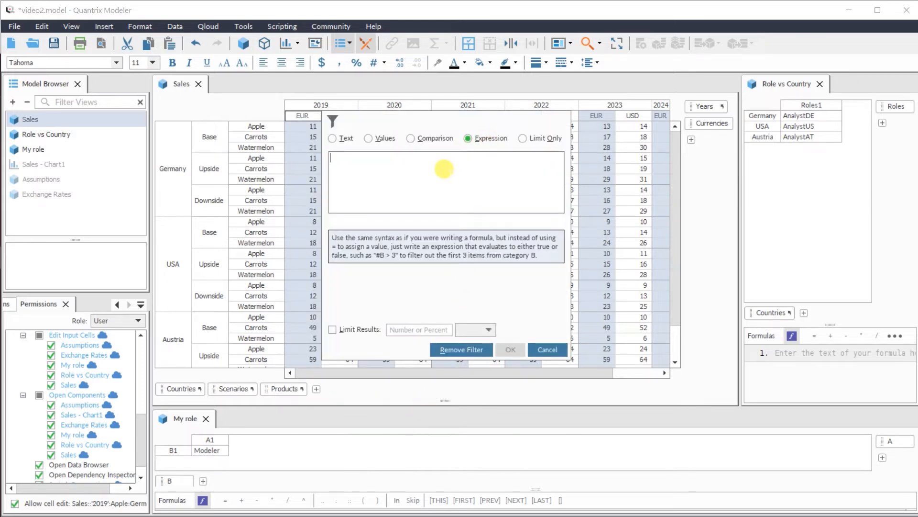
type("Rol")
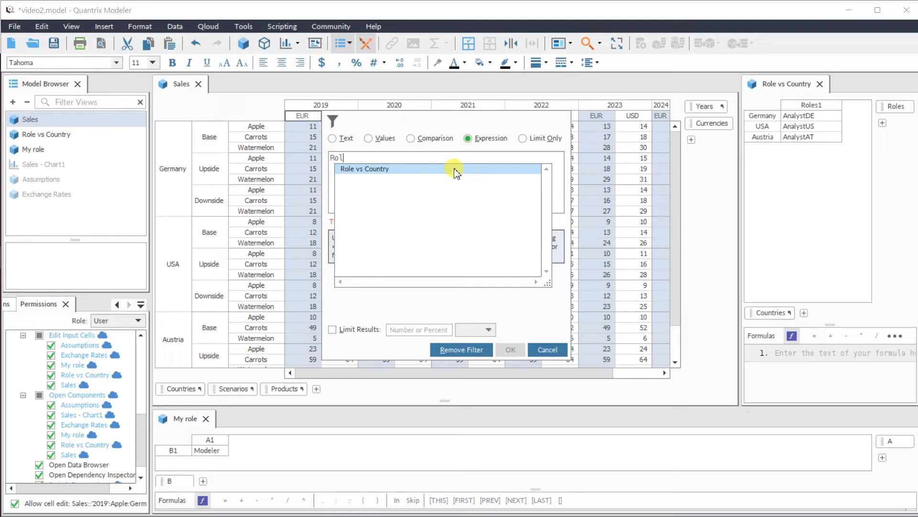
double_click(450, 168)
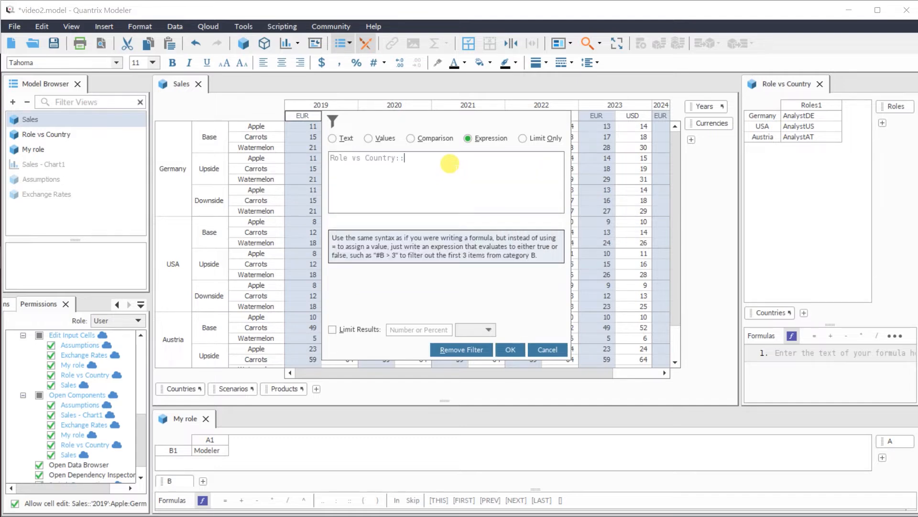
type("Countries")
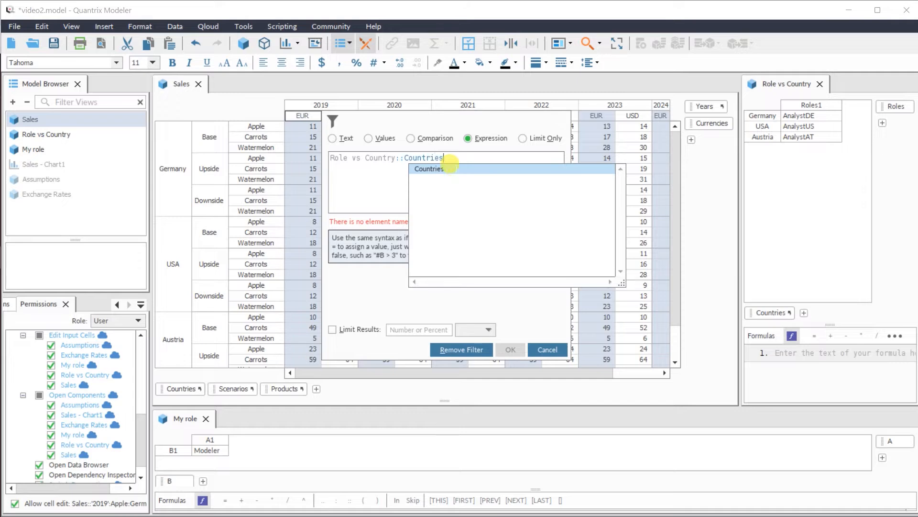
double_click(450, 168)
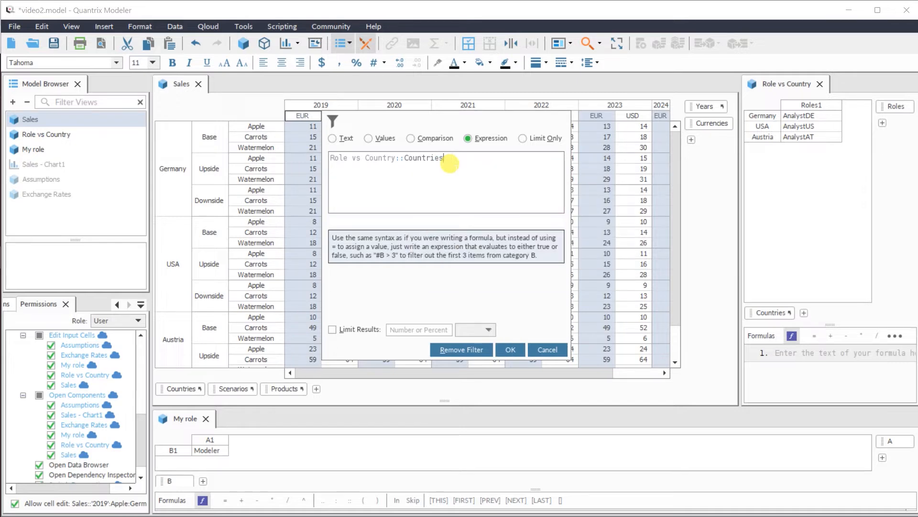
type("=")
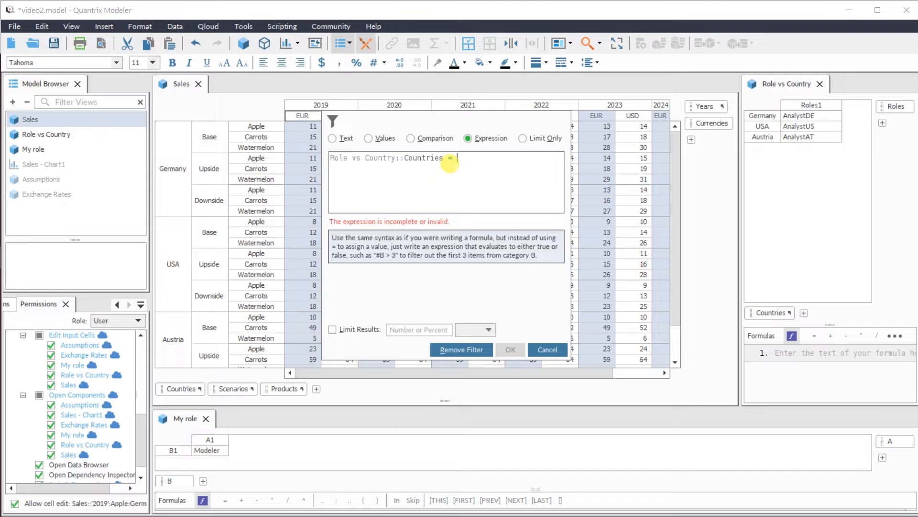
type(" $")
type("RoleName")
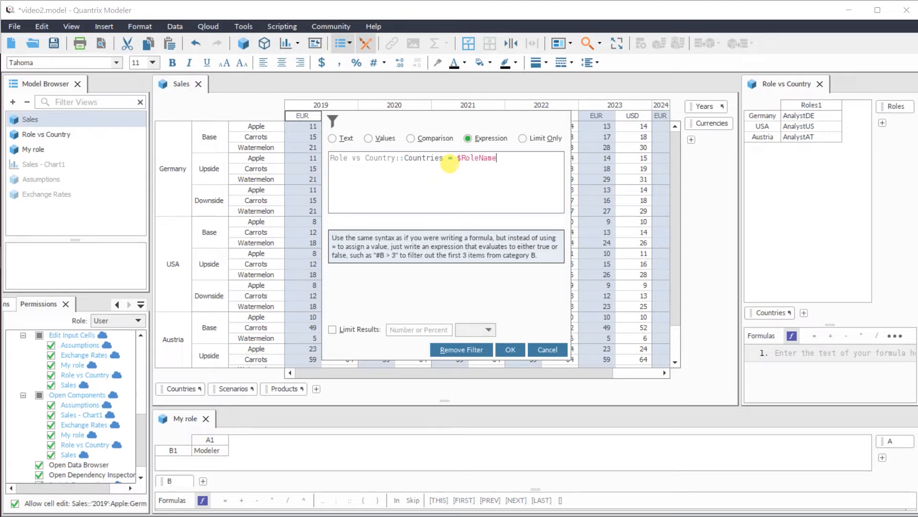
left_click(506, 350)
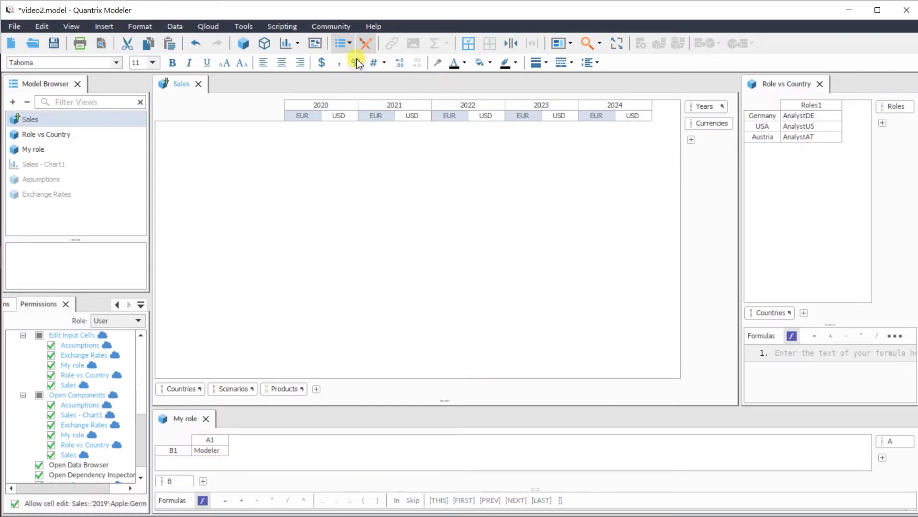
key("ctrl+z")
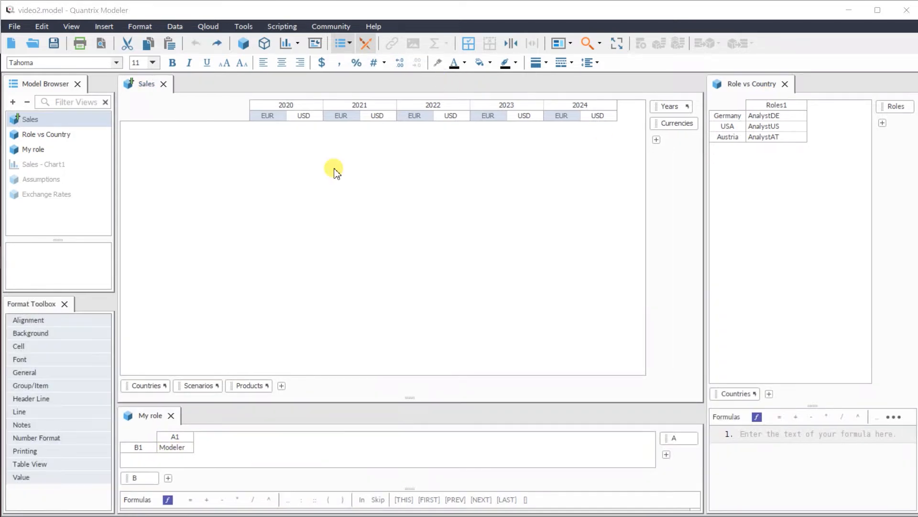
- Switch the model to the AnalystDE role to check the filtered Sales matrix
left_click(243, 26)
mouse_move(325, 40)
left_click(397, 81)
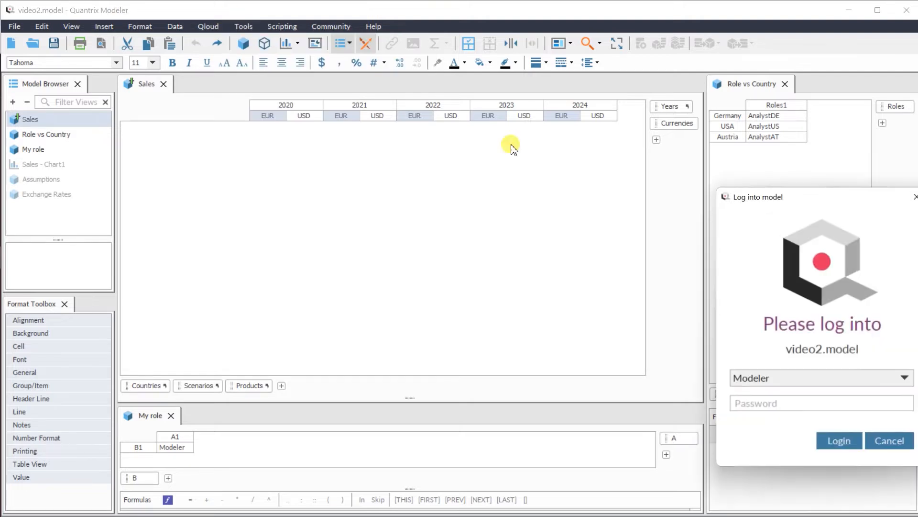
left_click(859, 382)
left_click(828, 438)
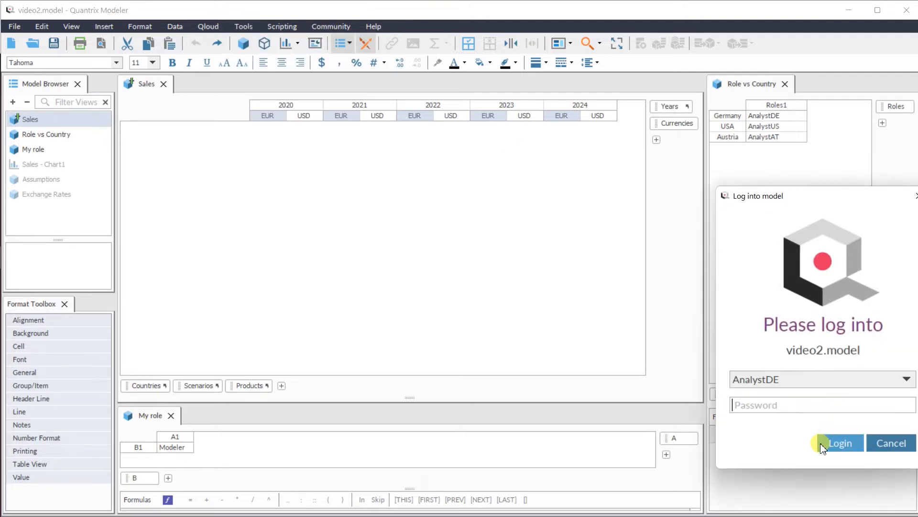
left_click(841, 445)
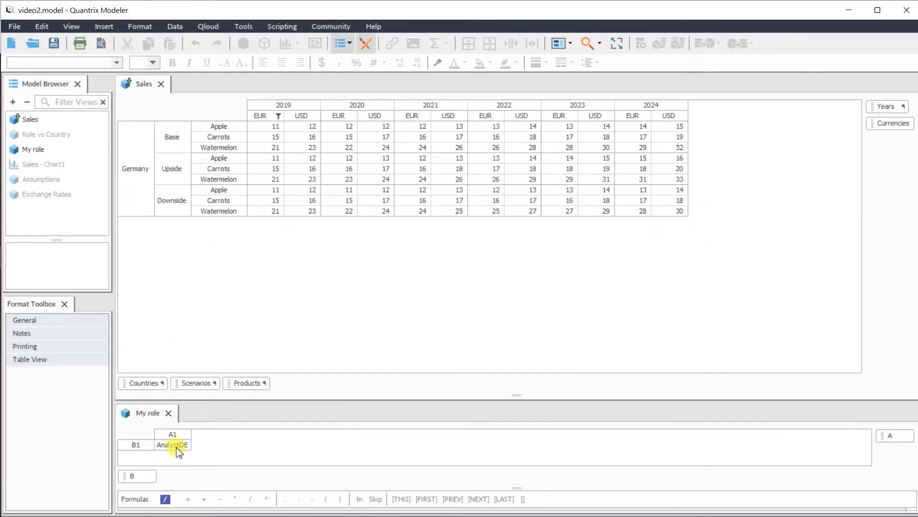
- Switch the model to the AnalystUS role to check which country its Sales matrix shows
left_click(241, 27)
mouse_move(235, 40)
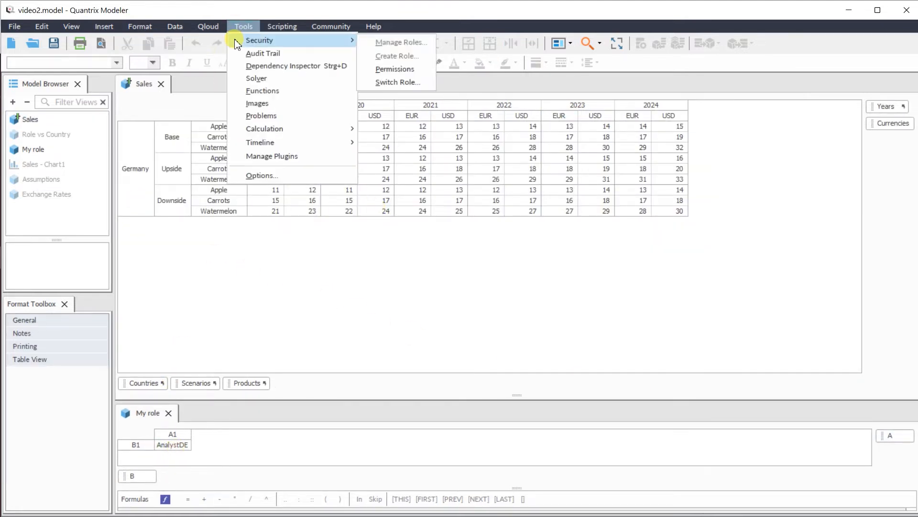
left_click(380, 83)
left_click(816, 375)
left_click(815, 455)
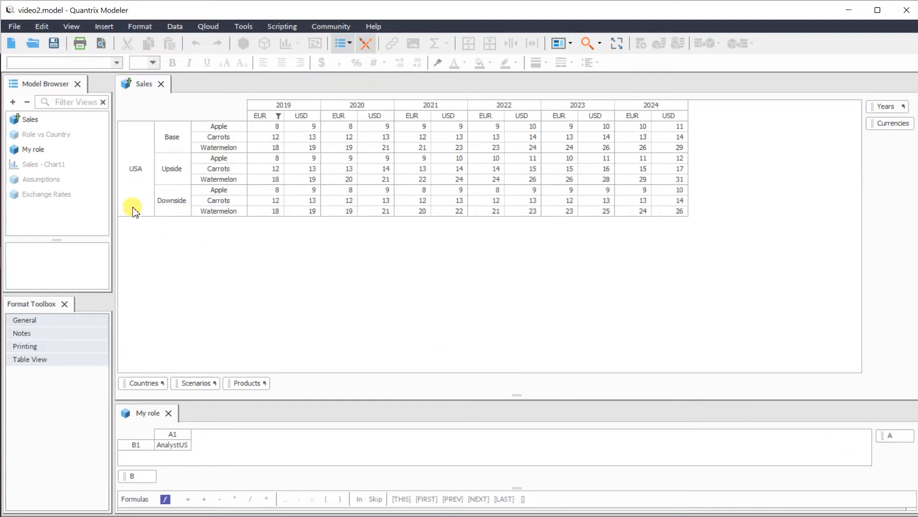
- Switch to the AnalystAT role to check its Sales view, and return to the Modeler role
left_click(243, 26)
mouse_move(258, 38)
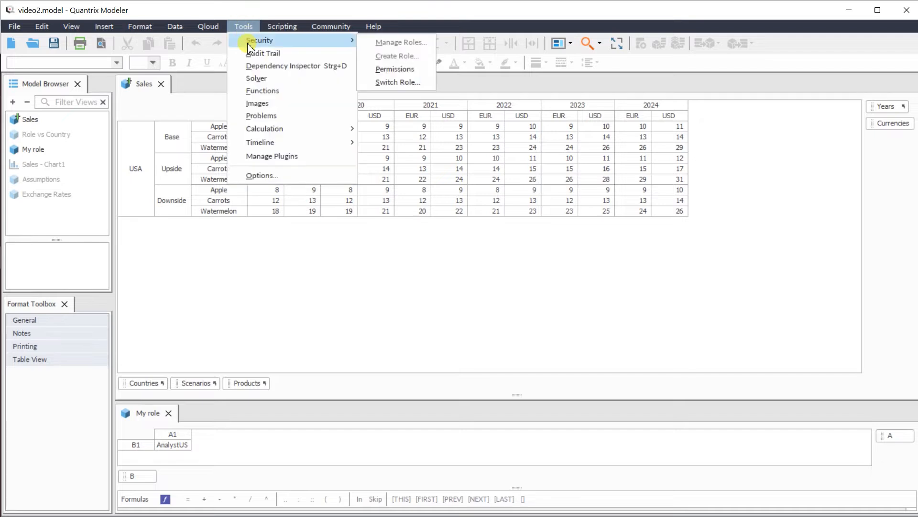
left_click(407, 84)
left_click(747, 377)
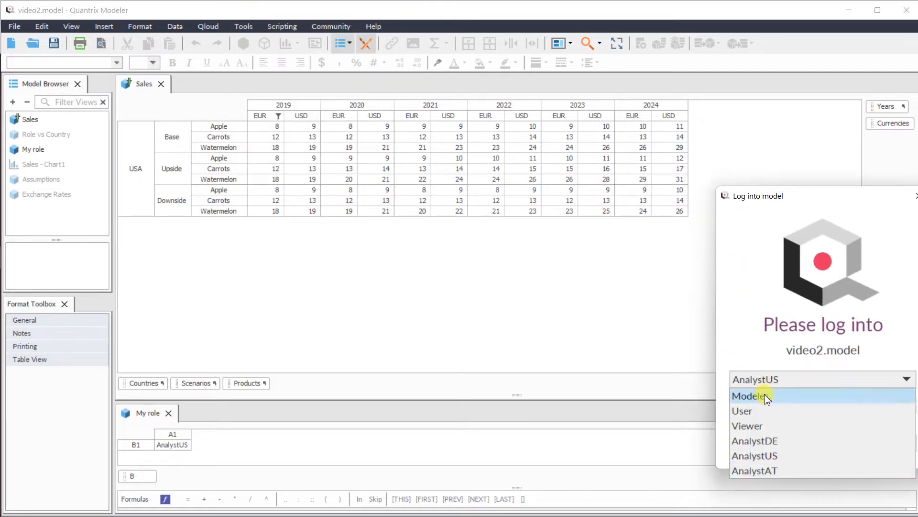
left_click(784, 467)
left_click(836, 447)
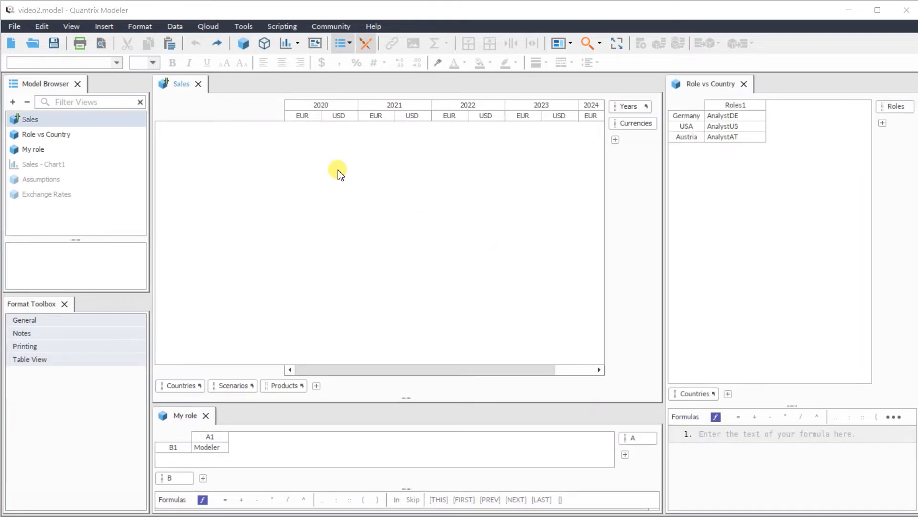
- Ignore the filters for the Sales matrix view
left_click(176, 26)
mouse_move(202, 149)
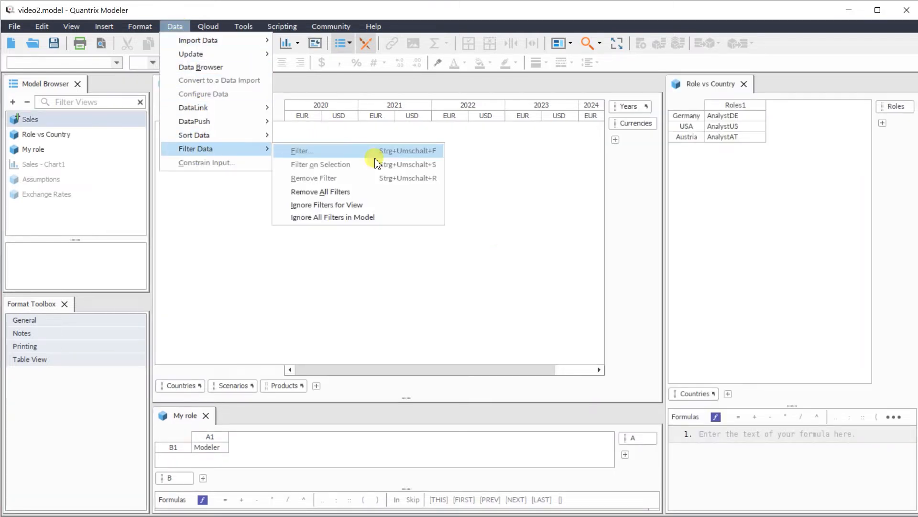
left_click(356, 203)
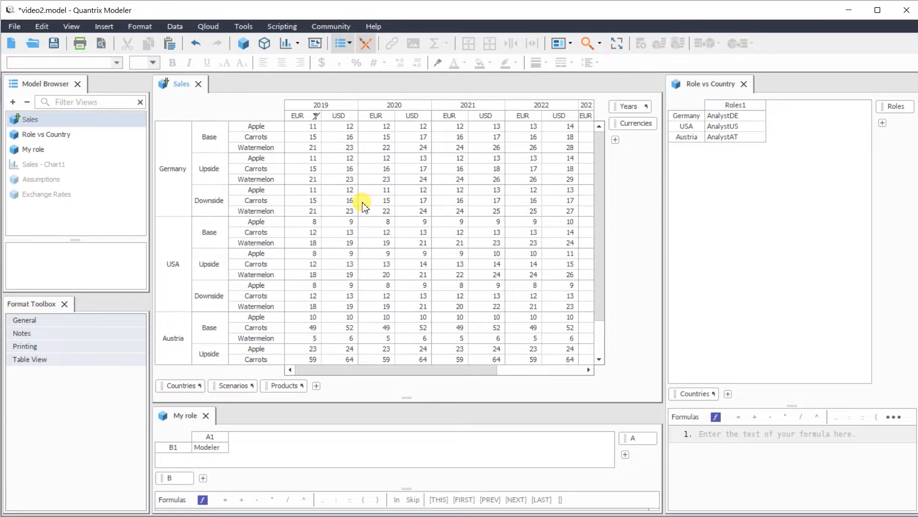
- Add a second role column to the Role vs Country matrix and assign Manager to Germany, USA and Austria in it
left_click(751, 106)
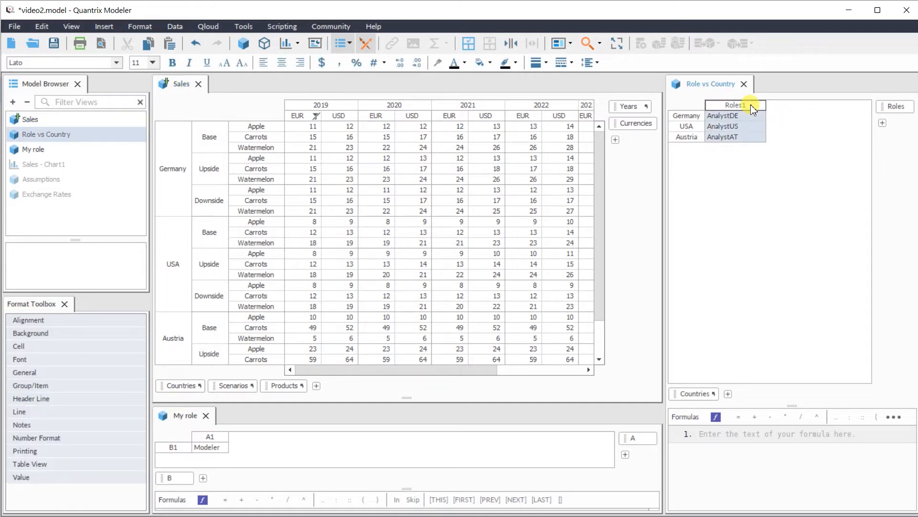
key("Return")
left_click(775, 117)
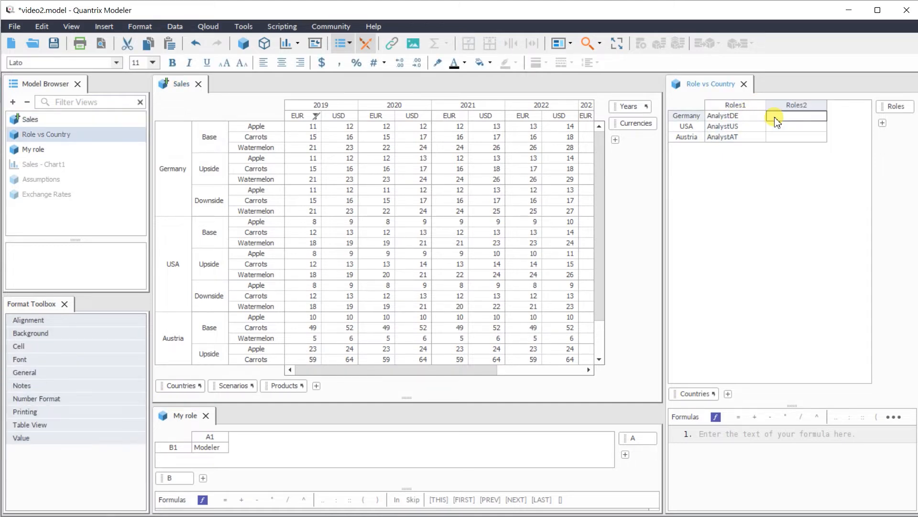
type("Manager")
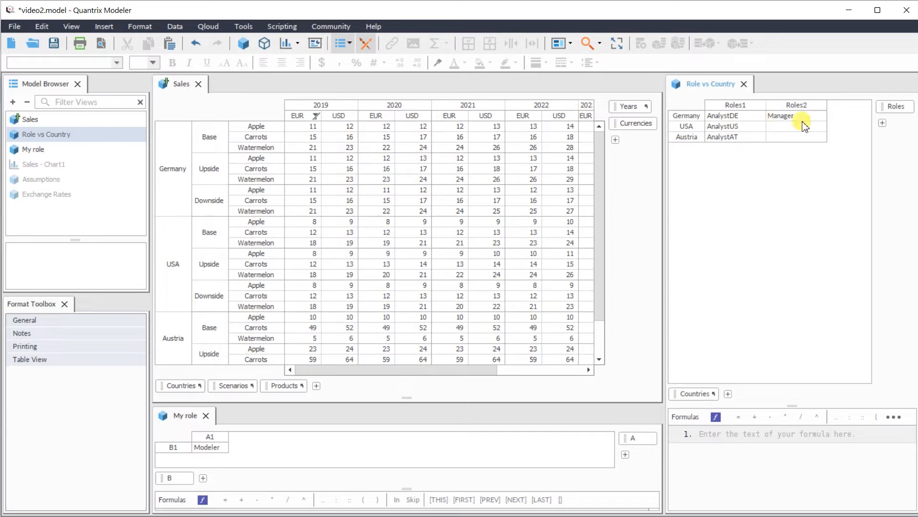
left_click(806, 117)
left_click_drag(802, 127, 800, 137)
type("Manager Manager")
- Add a third role column to the Role vs Country matrix and assign Modeler to all three countries in it
left_click(814, 103)
key("Return")
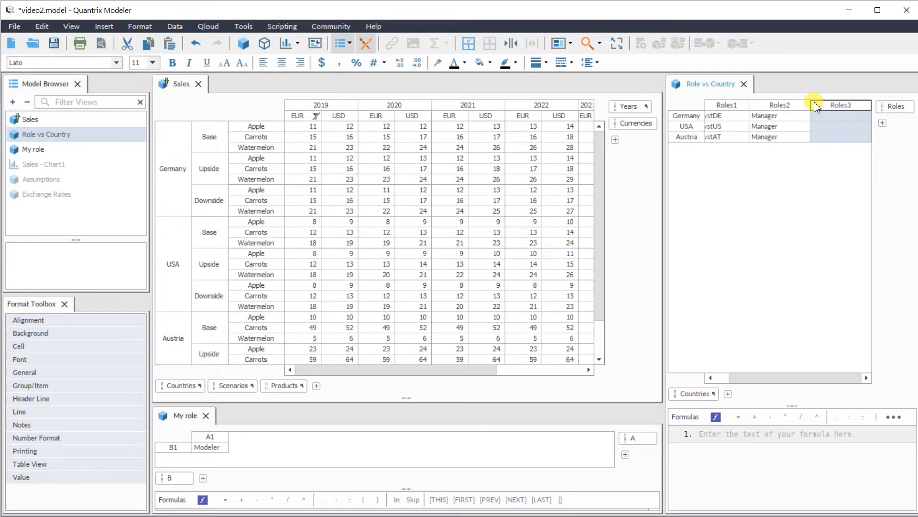
left_click(817, 117)
type("Modeler")
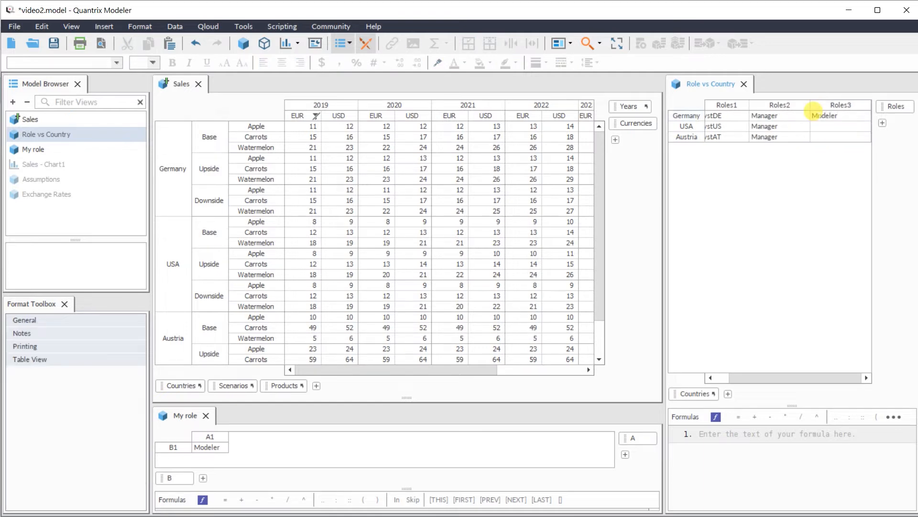
left_click(826, 126)
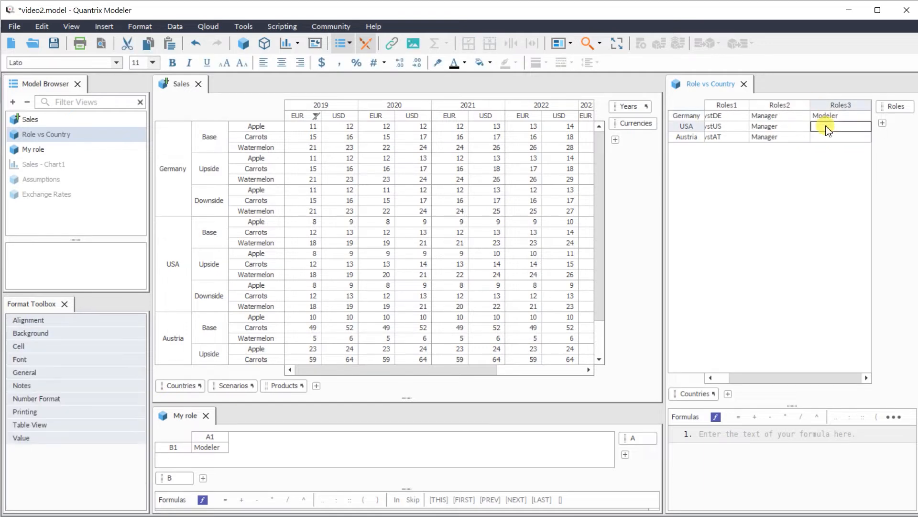
left_click(835, 116)
left_click_drag(836, 127, 833, 141)
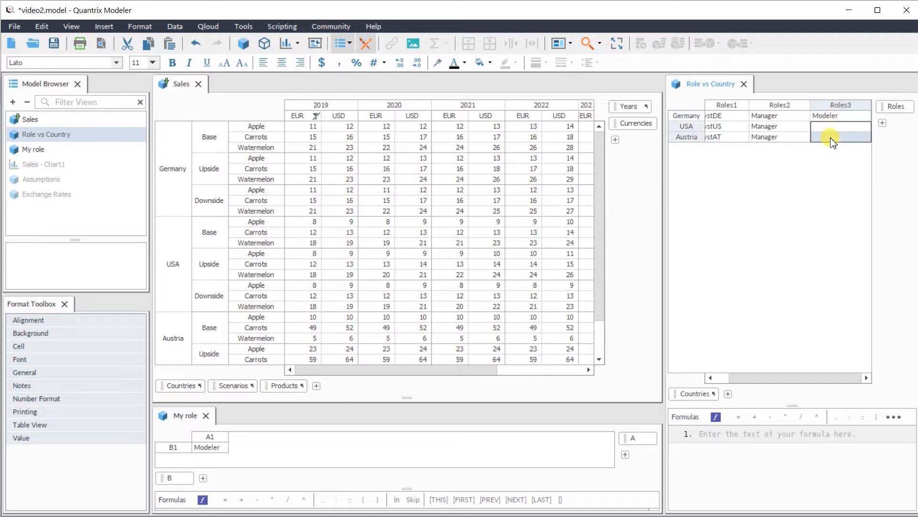
key("ctrl+d")
left_click_drag(789, 377, 771, 377)
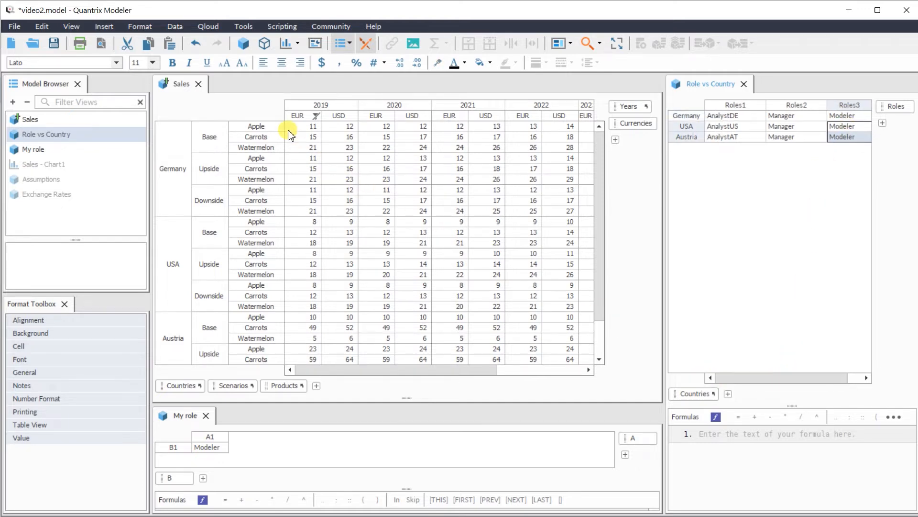
- Duplicate the AnalystAT role in the model's role management, name the copy Manager and save the role list
left_click(242, 27)
mouse_move(261, 43)
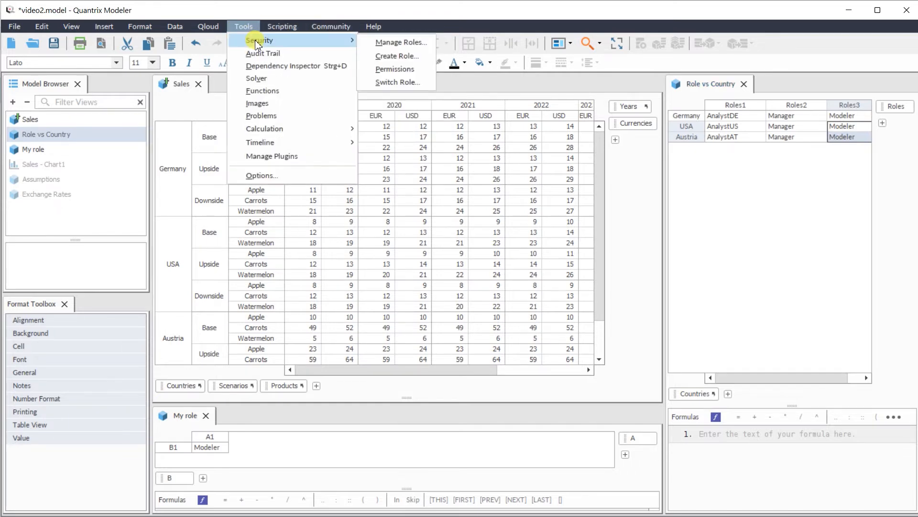
left_click(400, 42)
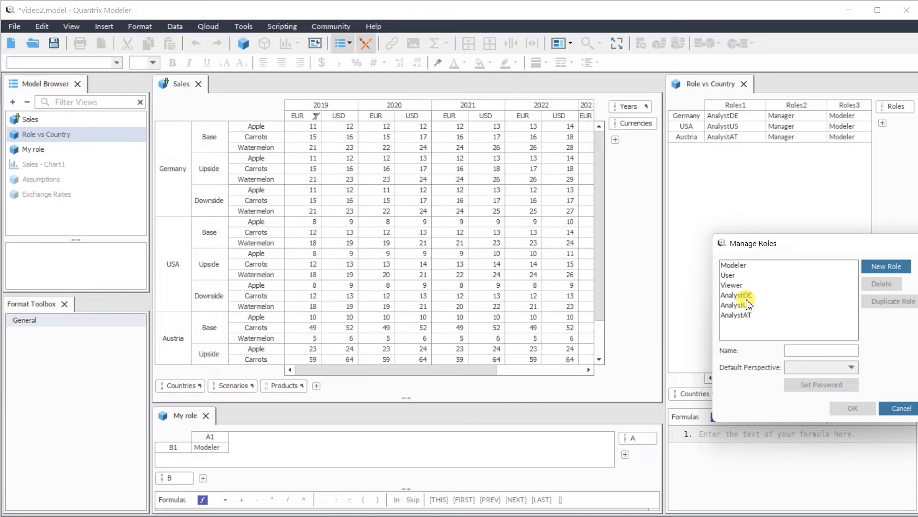
left_click(750, 317)
left_click(893, 301)
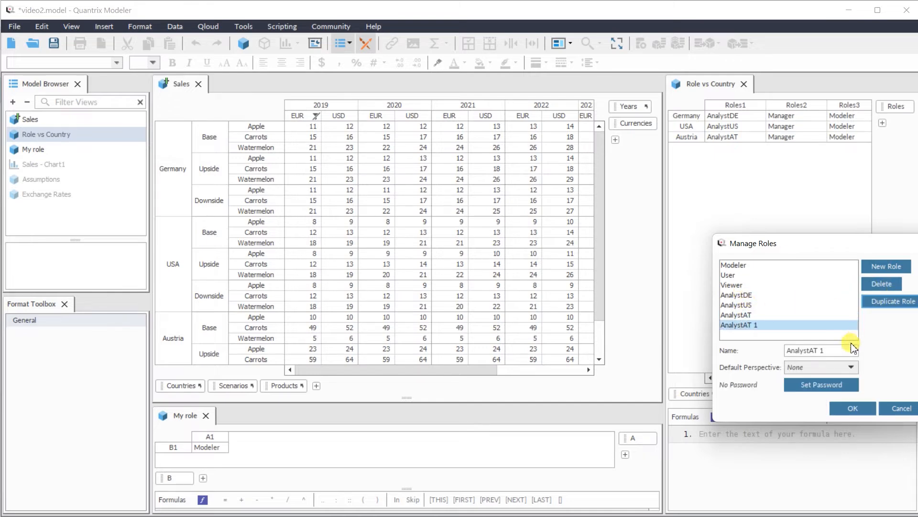
type("Manager")
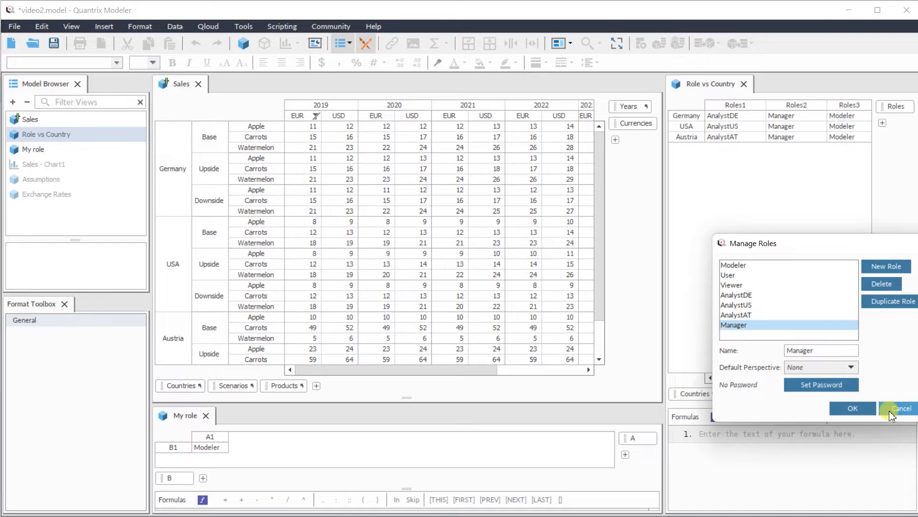
left_click(860, 409)
left_click(737, 235)
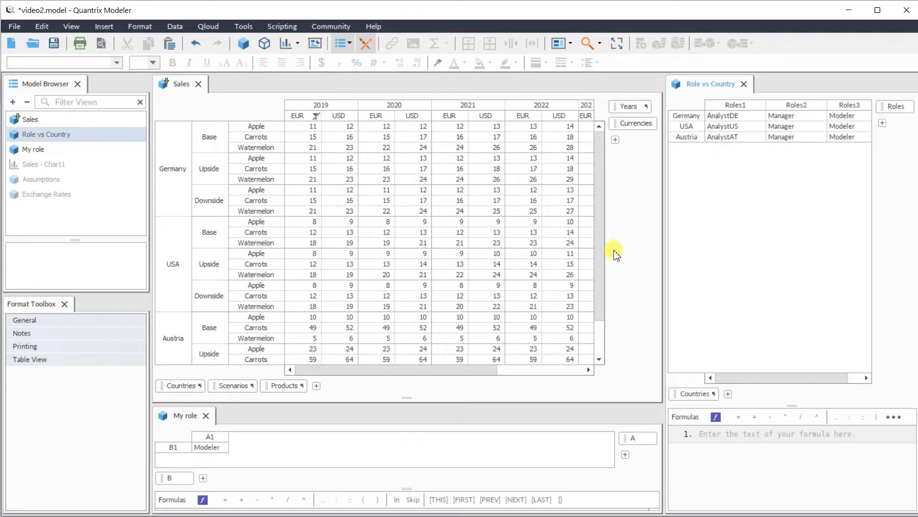
- Replace the filter expression on the 2019 EUR column of Sales with a select function taking Role vs Country::Roles as its first argument
right_click(314, 118)
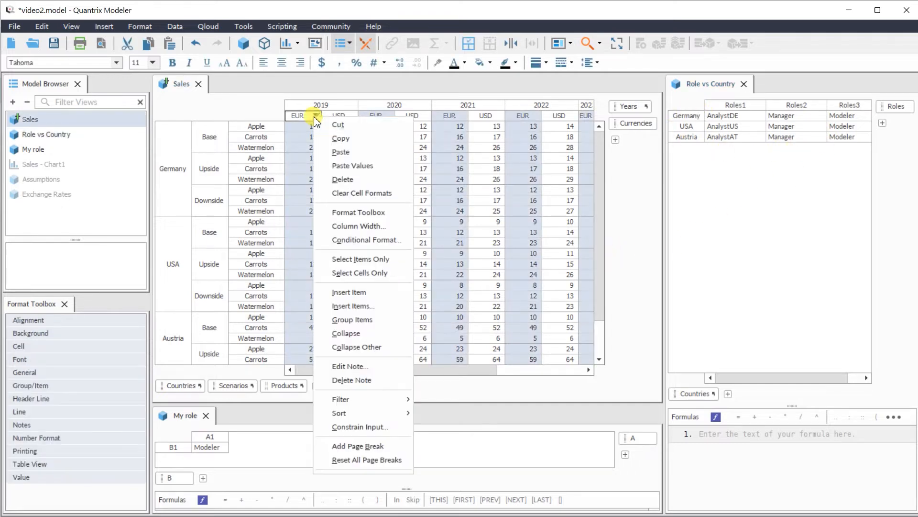
mouse_move(380, 400)
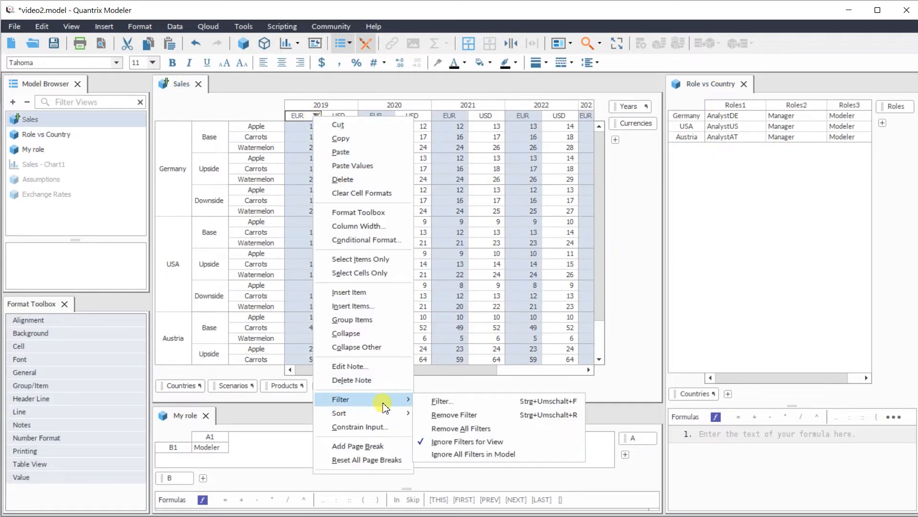
left_click(435, 402)
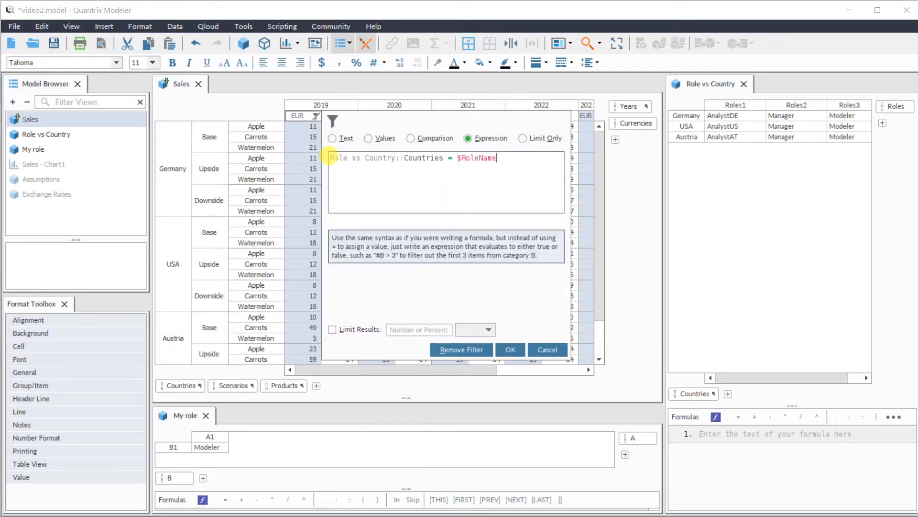
left_click(497, 158)
left_click_drag(503, 157, 287, 146)
key("BackSpace")
type("sele")
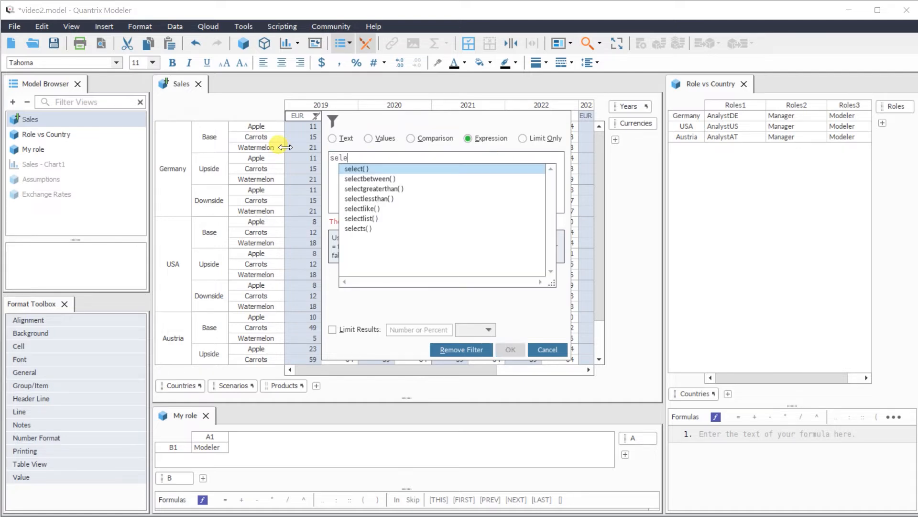
type("ct(")
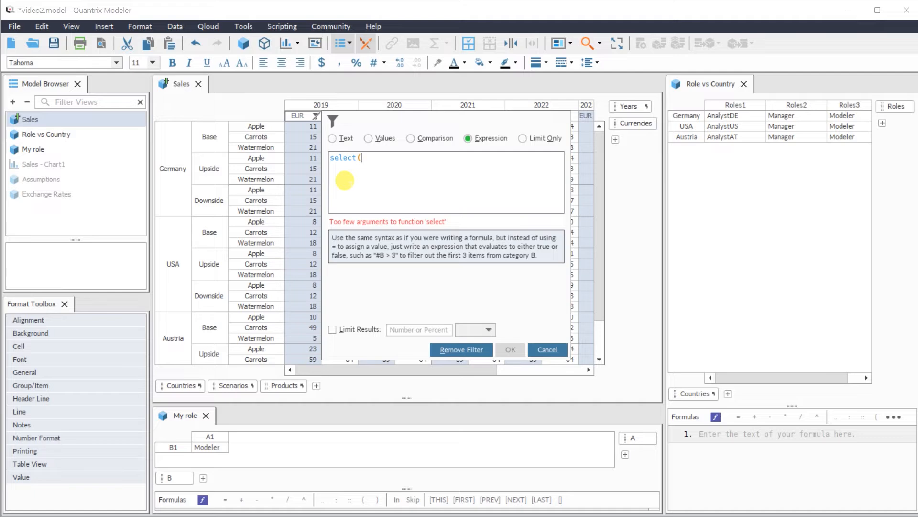
type("Rol")
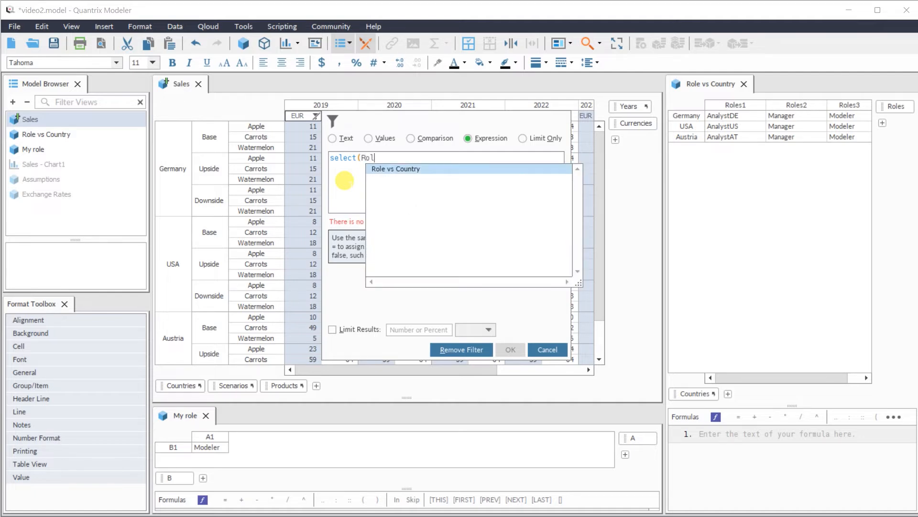
left_click(378, 168)
type("Role")
type("s Country::Roles")
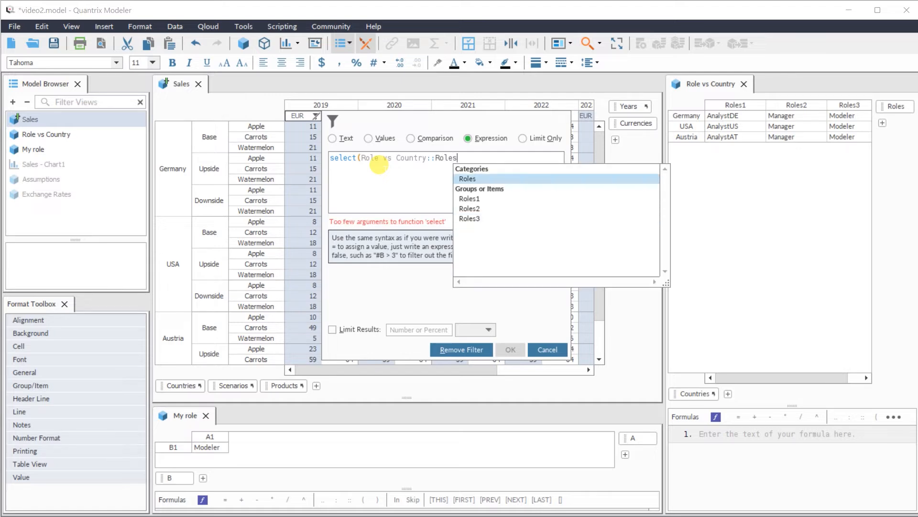
type(";")
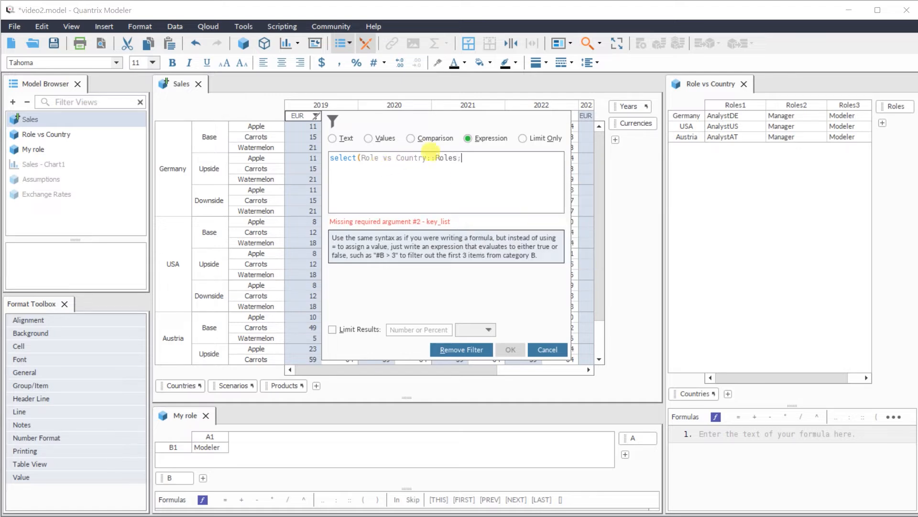
- Complete the filter expression as select(Role vs Country::Roles;Role vs Country::Roles;$RoleName) and apply it
left_click_drag(457, 158, 360, 156)
key("ctrl+c")
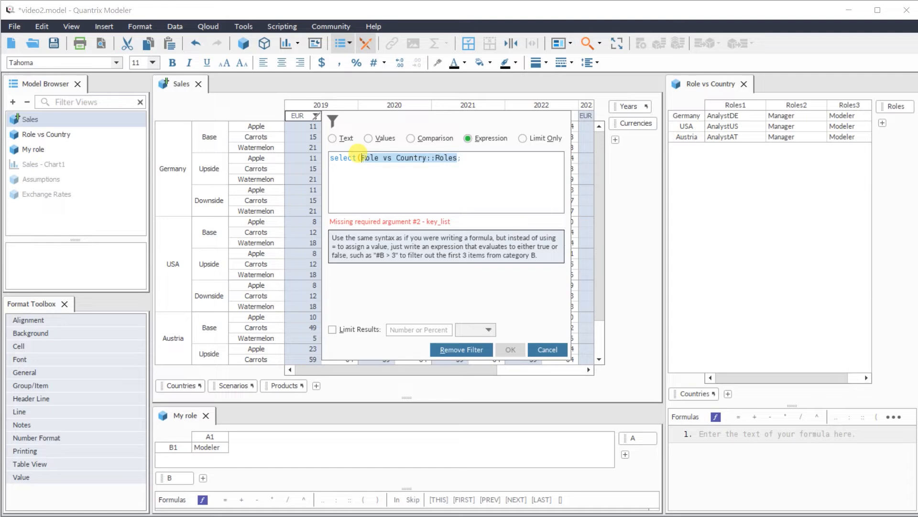
left_click(484, 156)
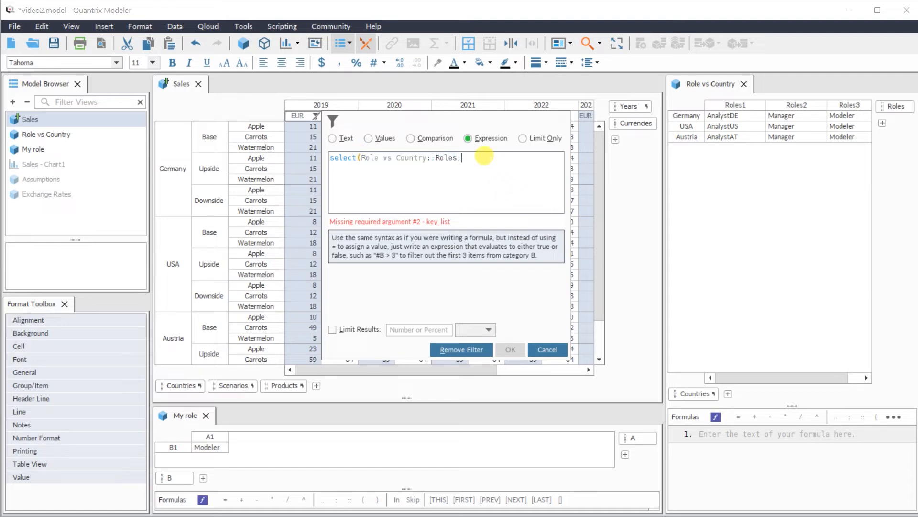
key("ctrl+v")
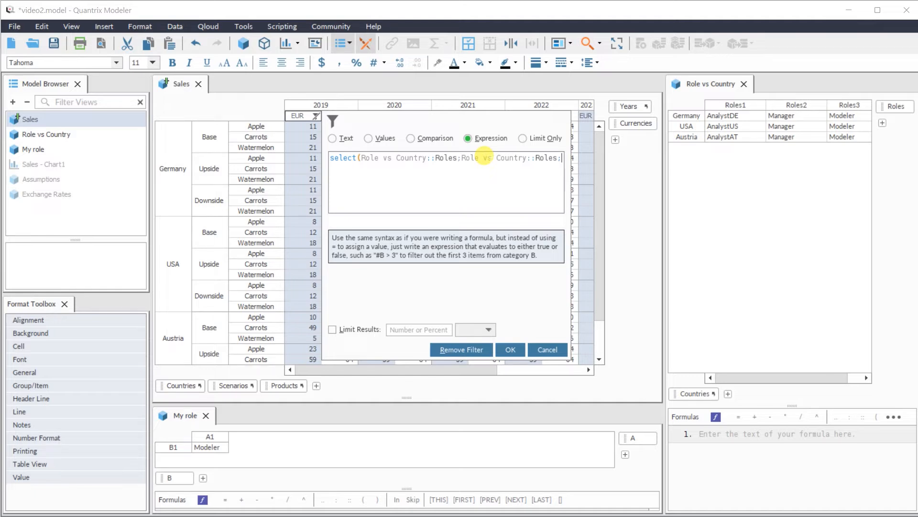
type("$")
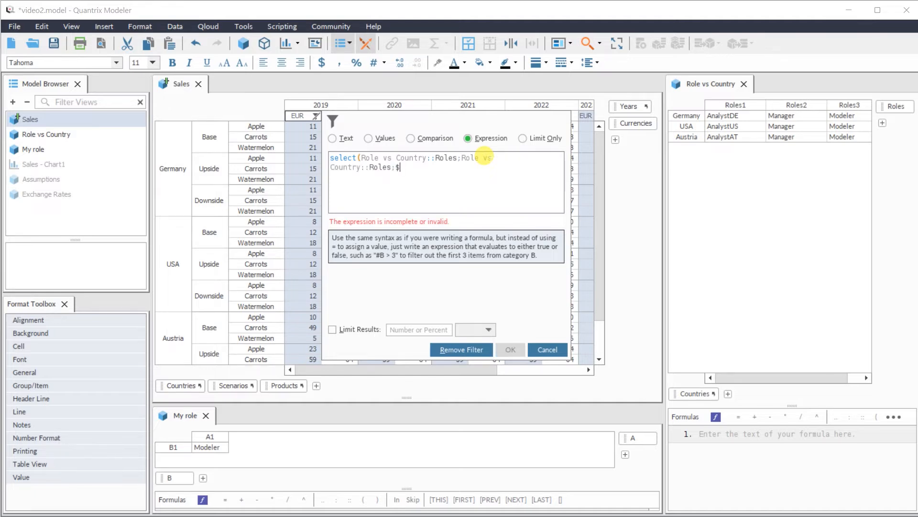
type("RoleName")
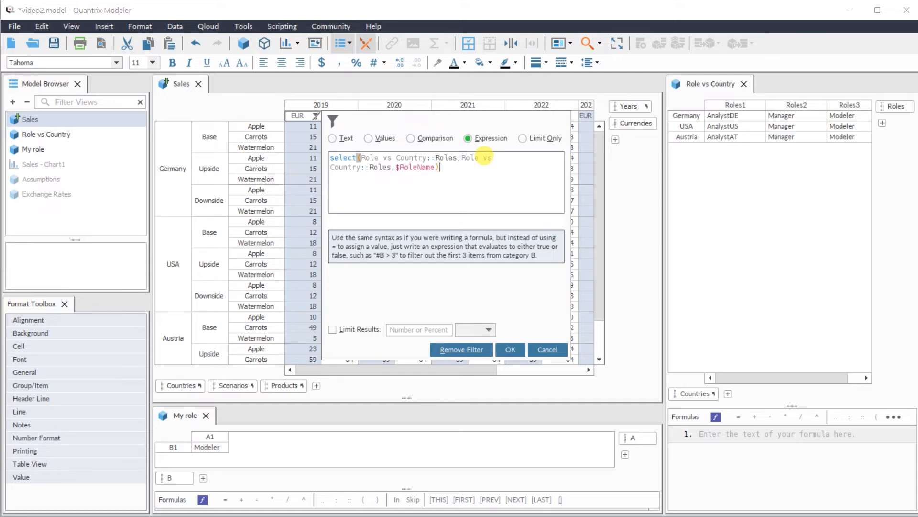
left_click(511, 350)
- Stop ignoring the filters for the Sales matrix view and look through its rows
left_click(175, 26)
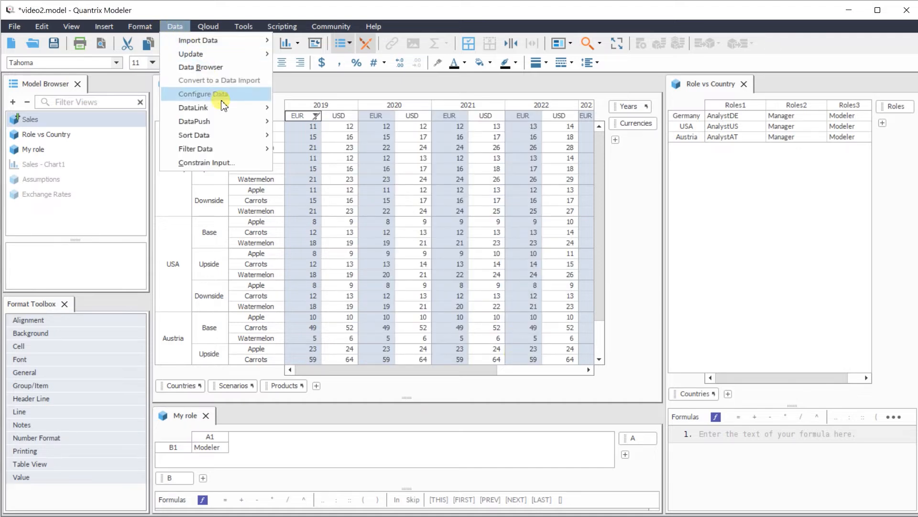
mouse_move(229, 148)
left_click(308, 207)
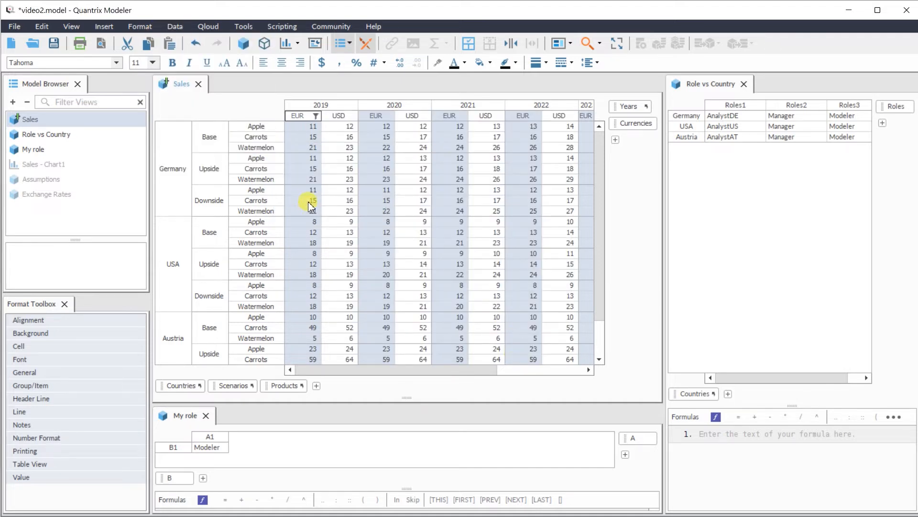
scroll(268, 233, "down", 2)
scroll(268, 232, "up", 2)
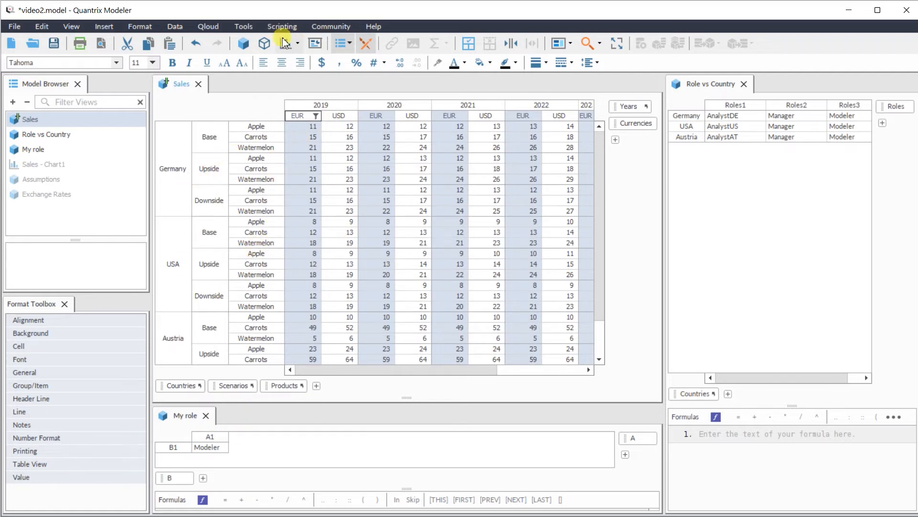
- Switch the model to the AnalystDE role to check which countries the Sales matrix shows
left_click(240, 28)
mouse_move(301, 39)
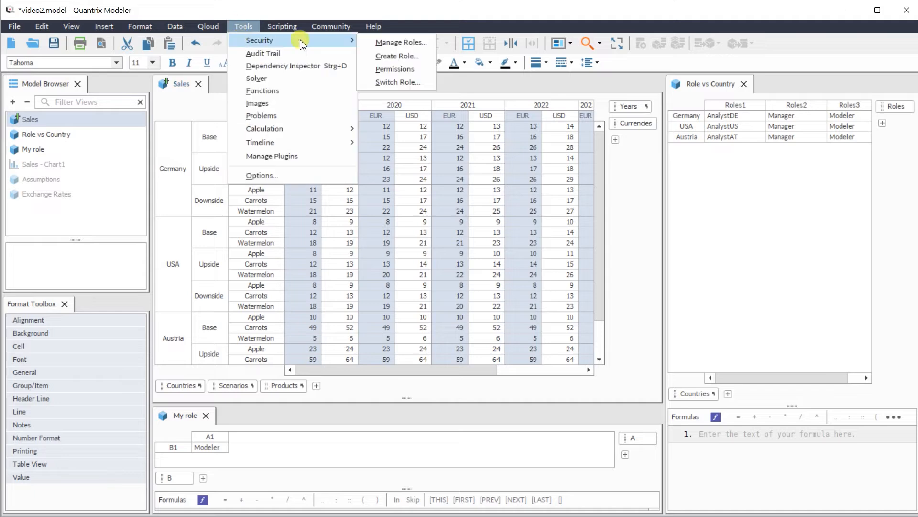
left_click(390, 82)
left_click(785, 379)
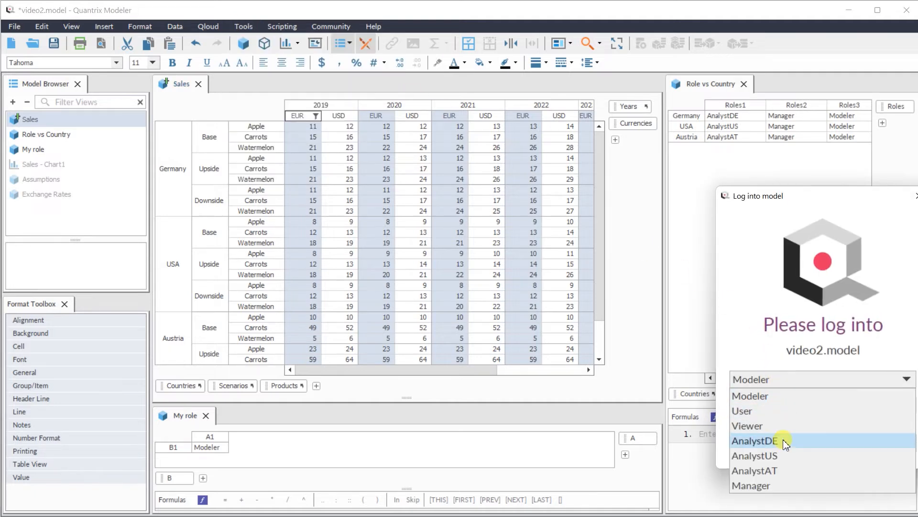
left_click(758, 439)
left_click(841, 443)
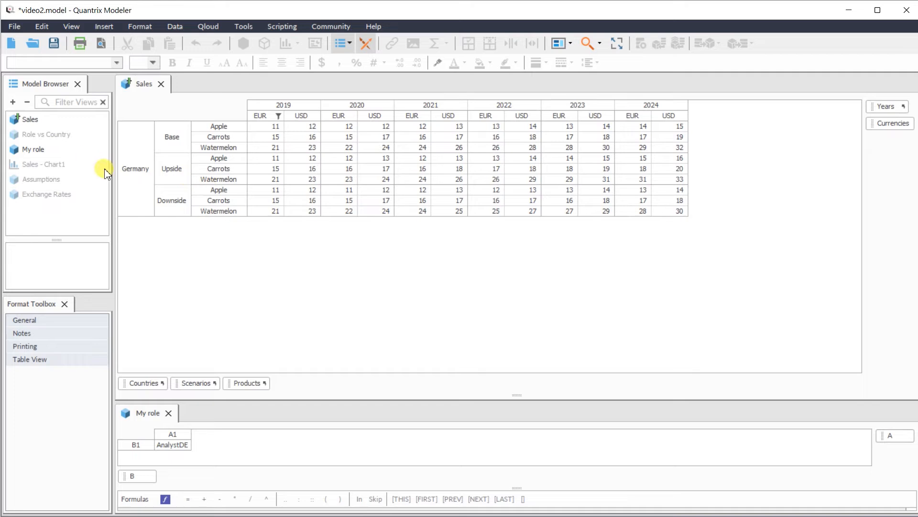
- Switch the model to the Manager role to check the Sales matrix under it
left_click(244, 28)
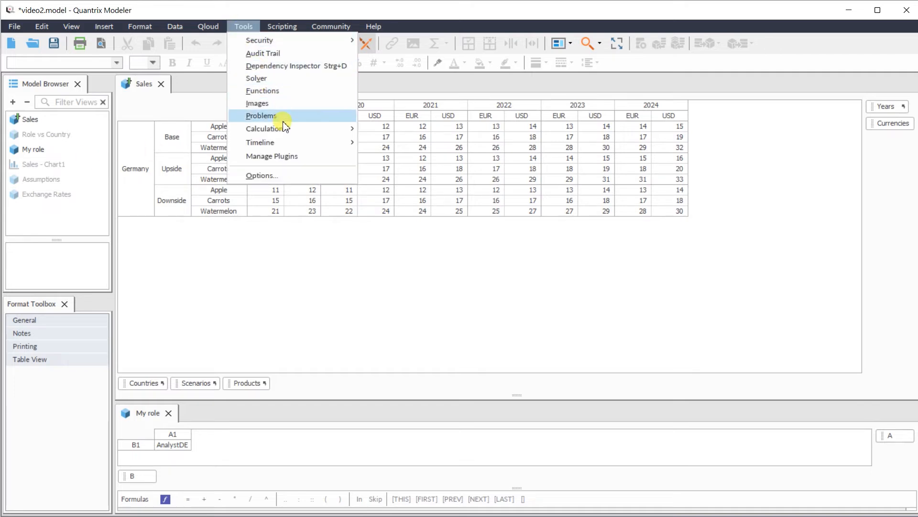
mouse_move(345, 44)
left_click(398, 82)
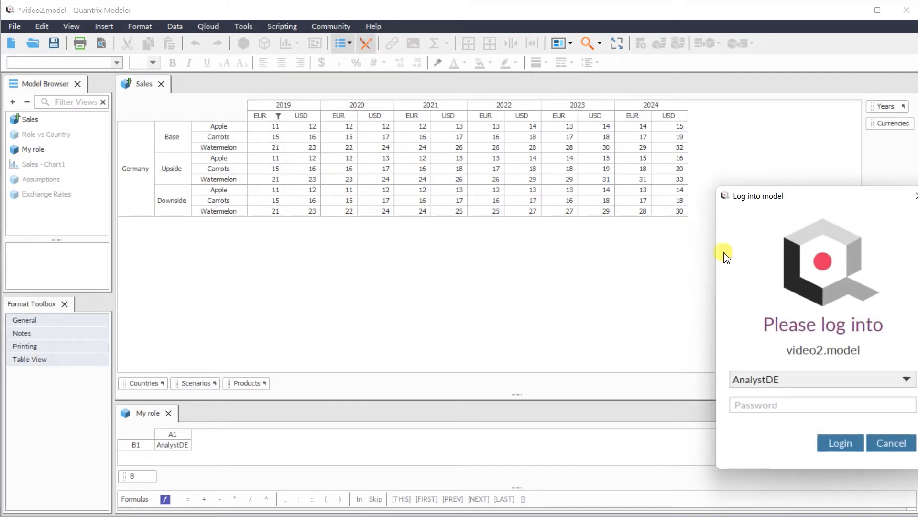
left_click(801, 380)
left_click(784, 485)
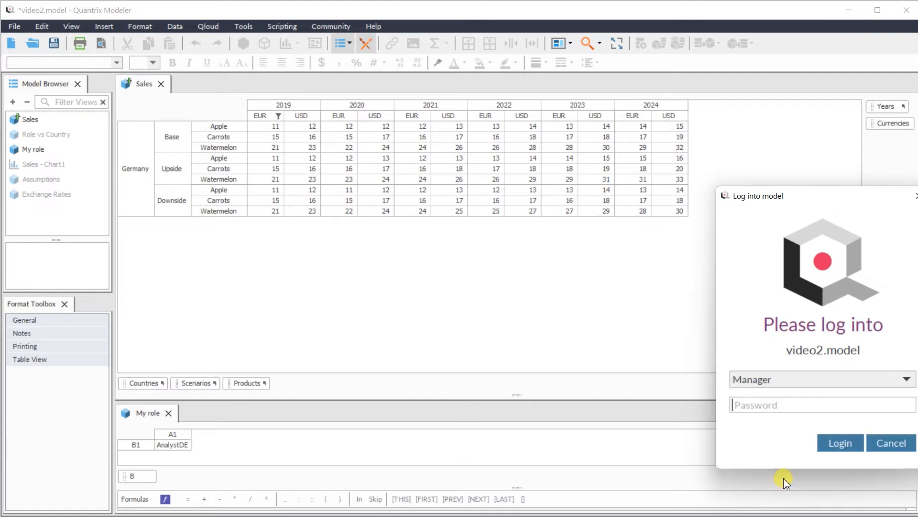
left_click(841, 440)
- Look through the Sales matrix as Manager and try to open the Role vs Country matrix
scroll(187, 183, "down", 3)
scroll(187, 182, "up", 3)
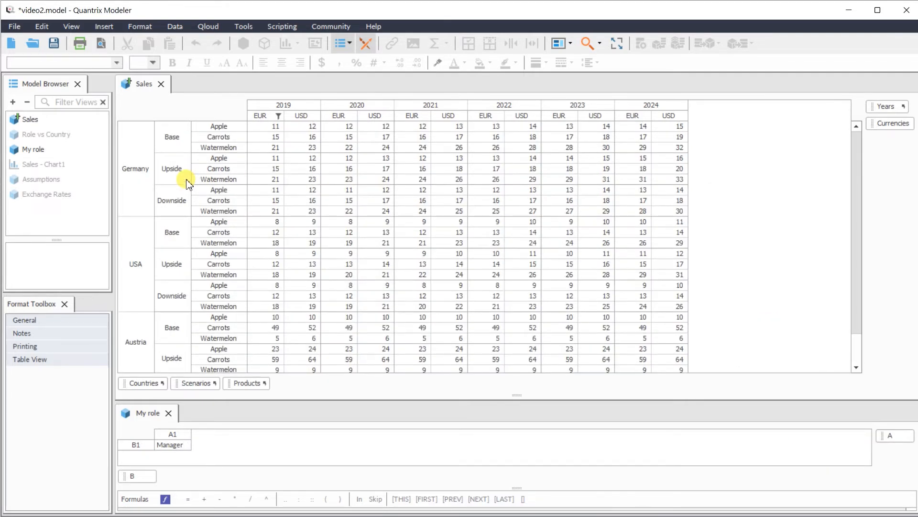
left_click(303, 236)
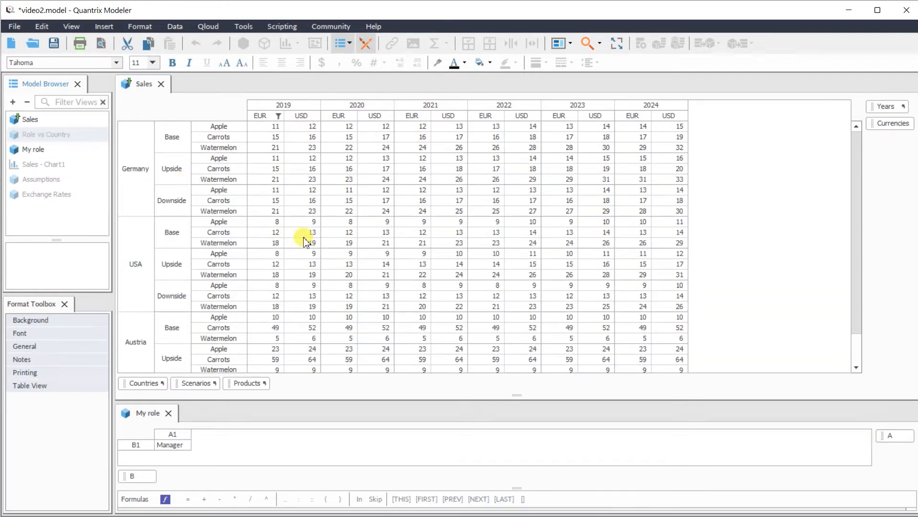
double_click(84, 136)
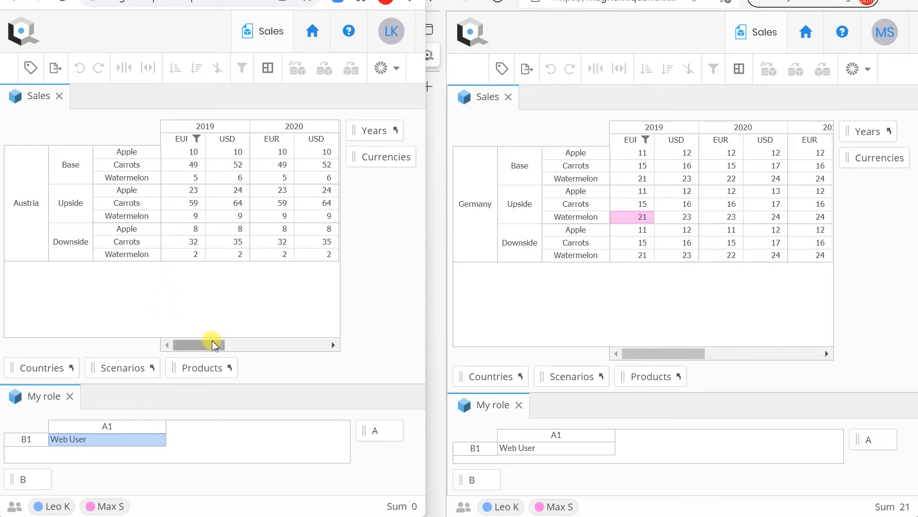
- In the two browser sessions, compare the countries in each user's Sales matrix and examine the role value in the My role matrix
mouse_move(57, 509)
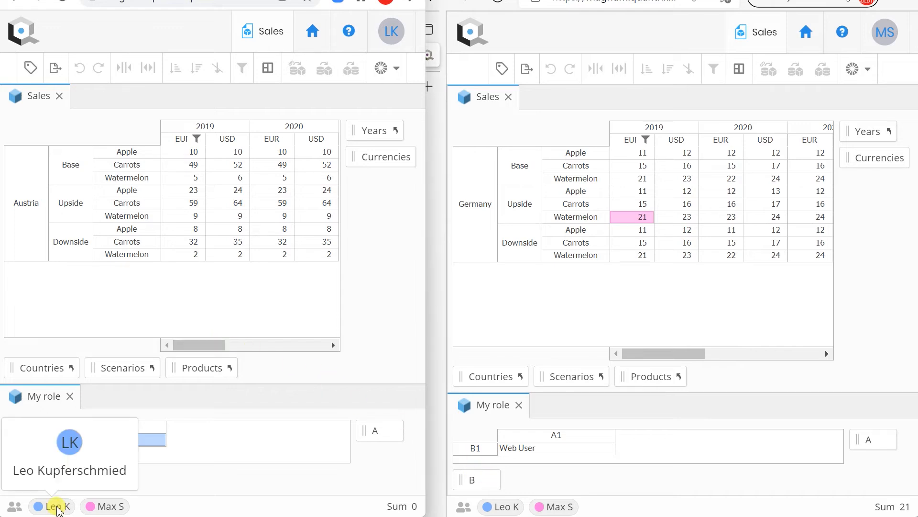
left_click(555, 508)
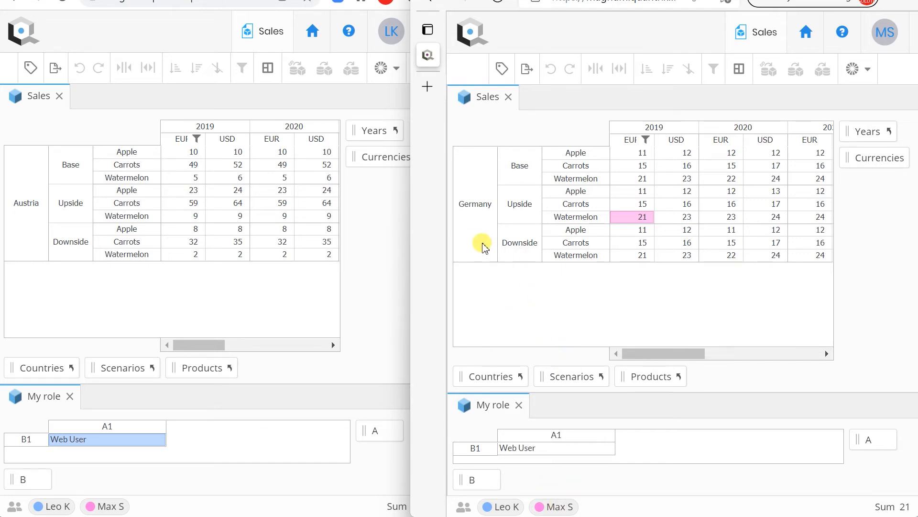
left_click(483, 247)
left_click(246, 283)
left_click(228, 203)
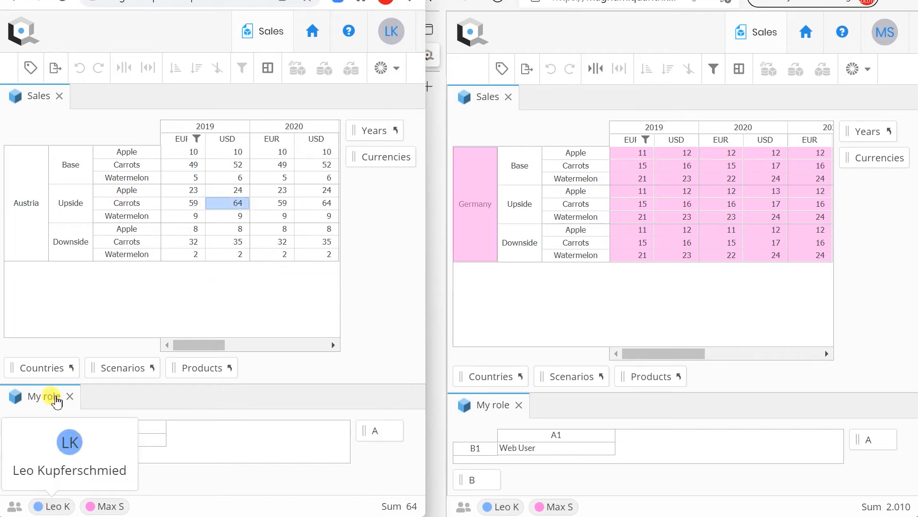
left_click(27, 223)
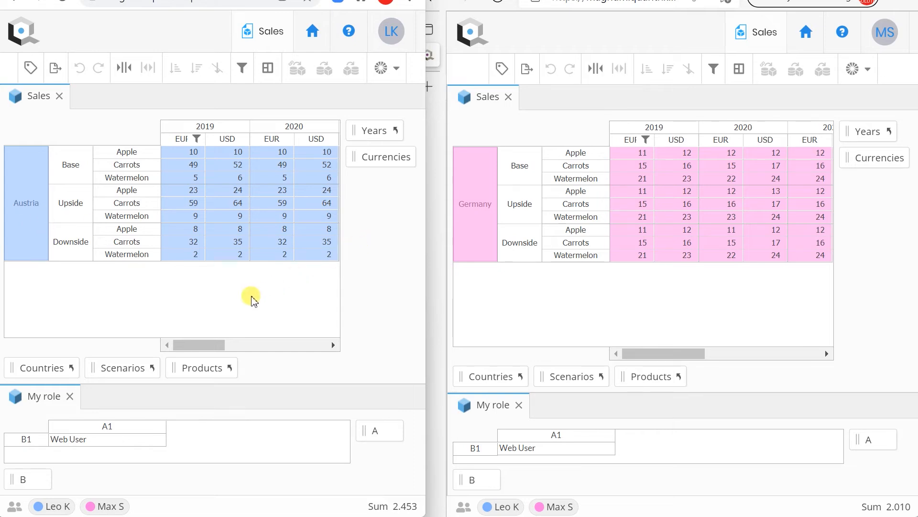
left_click(269, 242)
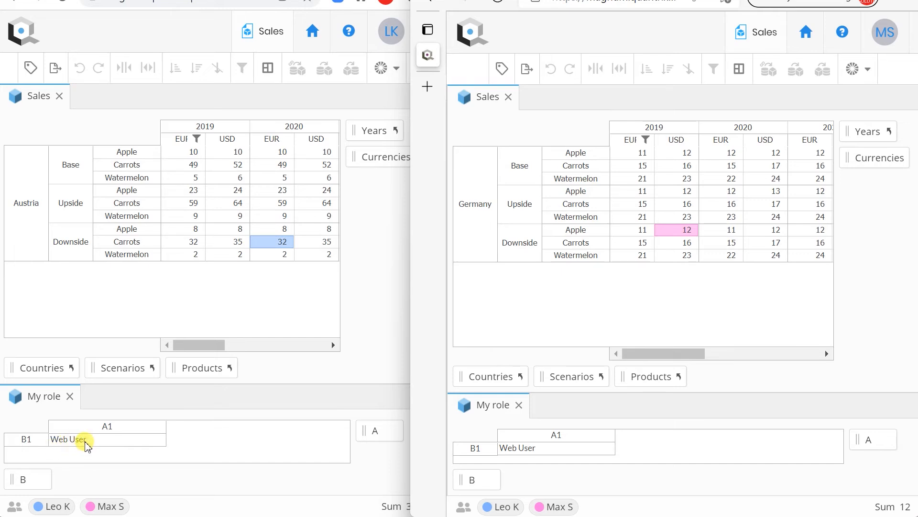
left_click(87, 441)
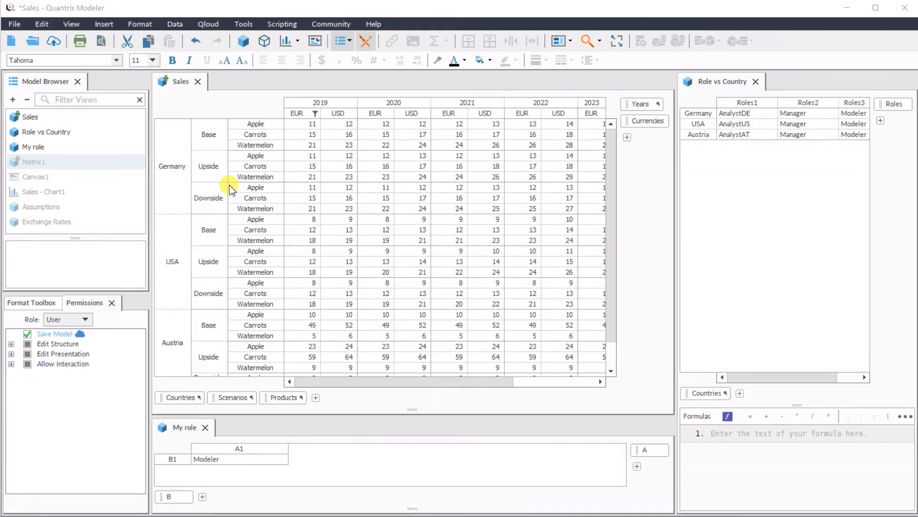
- Create a new matrix and generate its row category's item names automatically from the source range Role vs Country::
left_click(58, 150)
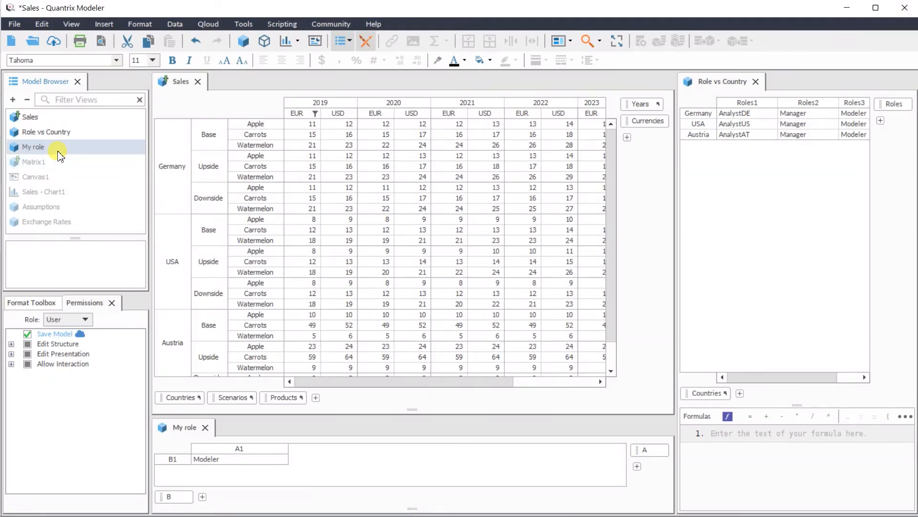
left_click(243, 41)
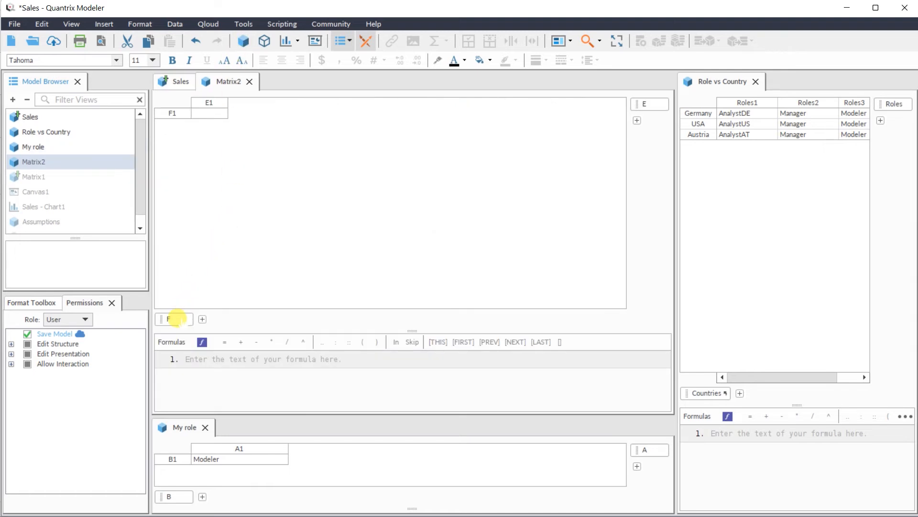
right_click(179, 318)
mouse_move(246, 402)
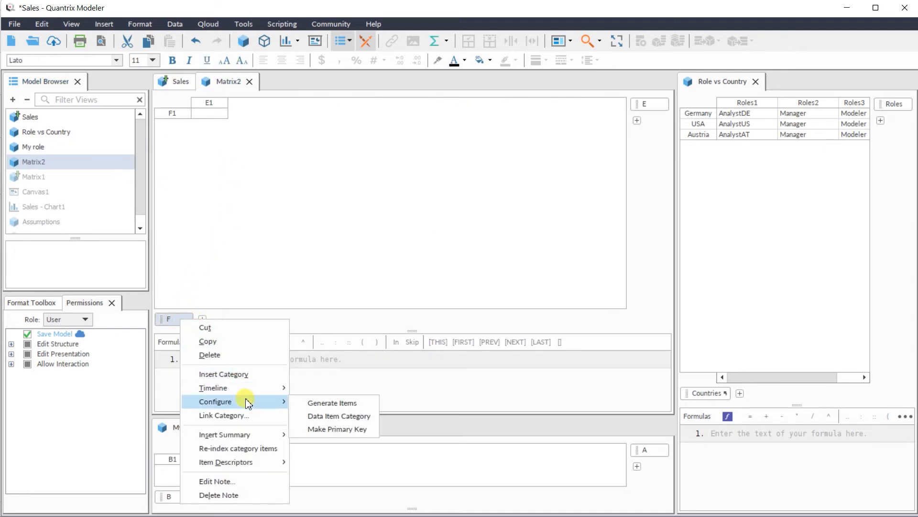
left_click(314, 403)
left_click(382, 169)
left_click(366, 269)
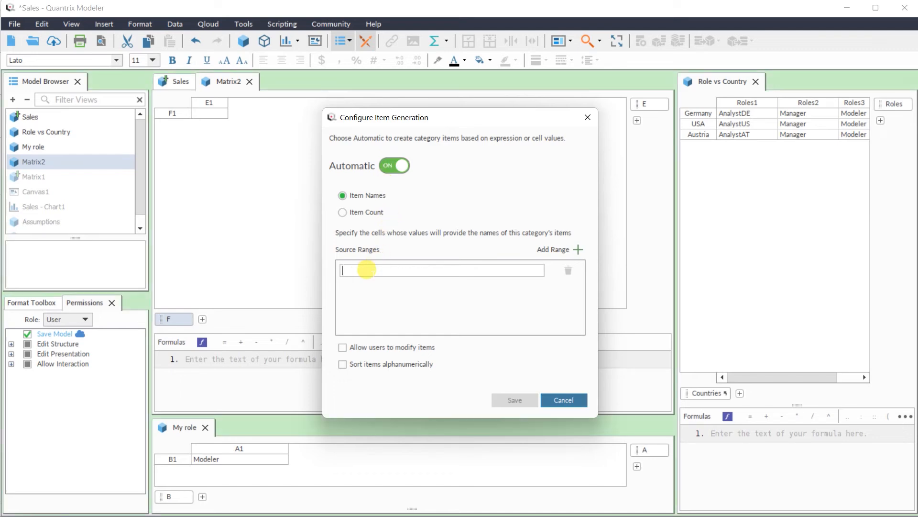
type("Role")
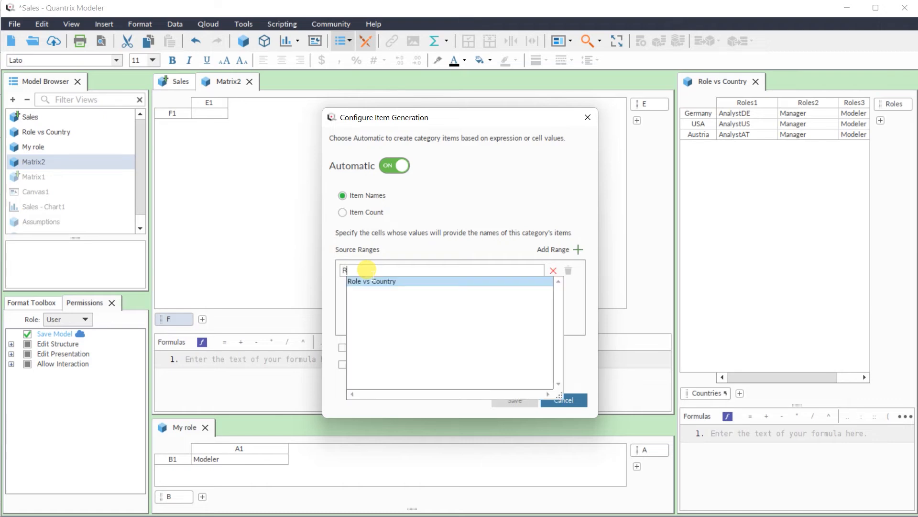
left_click(381, 282)
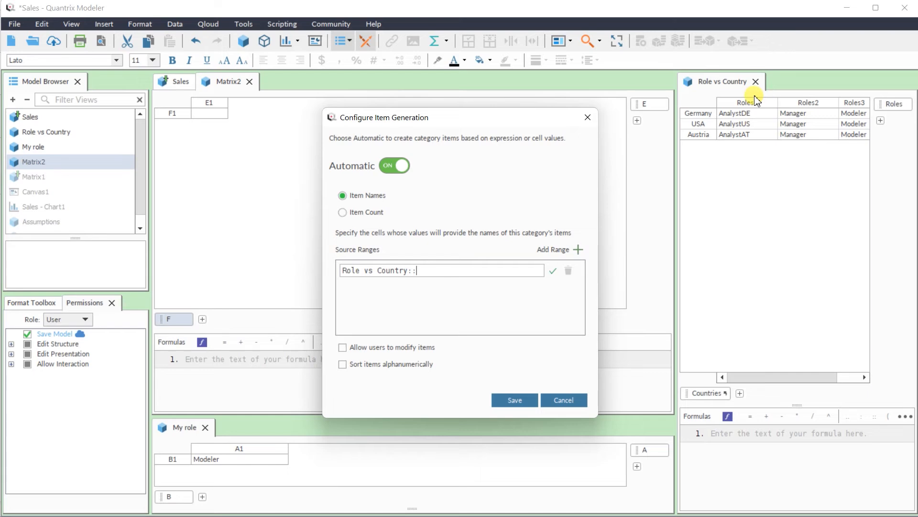
left_click(510, 401)
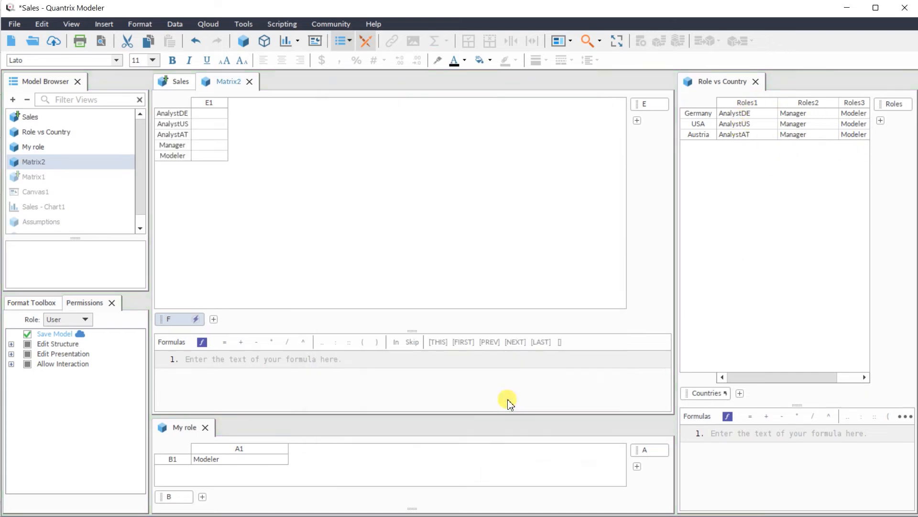
- Rename the new matrix's auto-generated row category as All roles
left_click(173, 318)
left_click(173, 318)
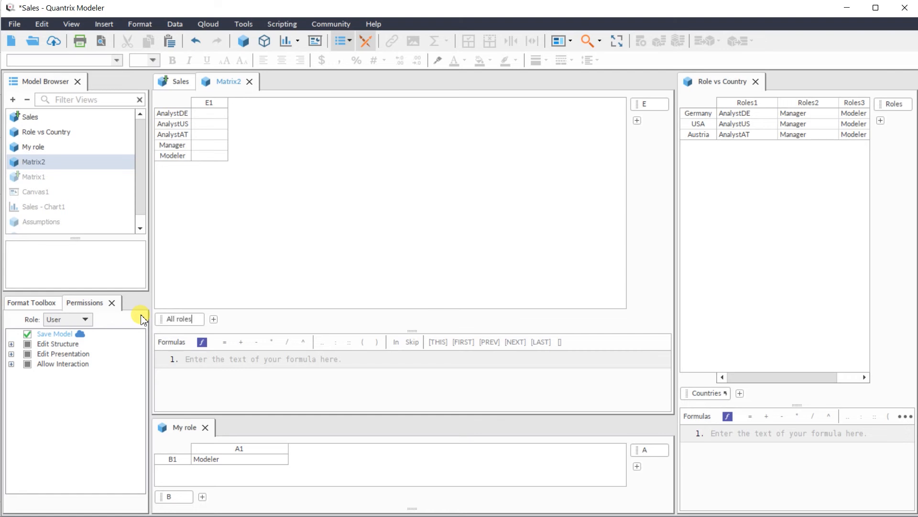
type("All roles")
key("Return")
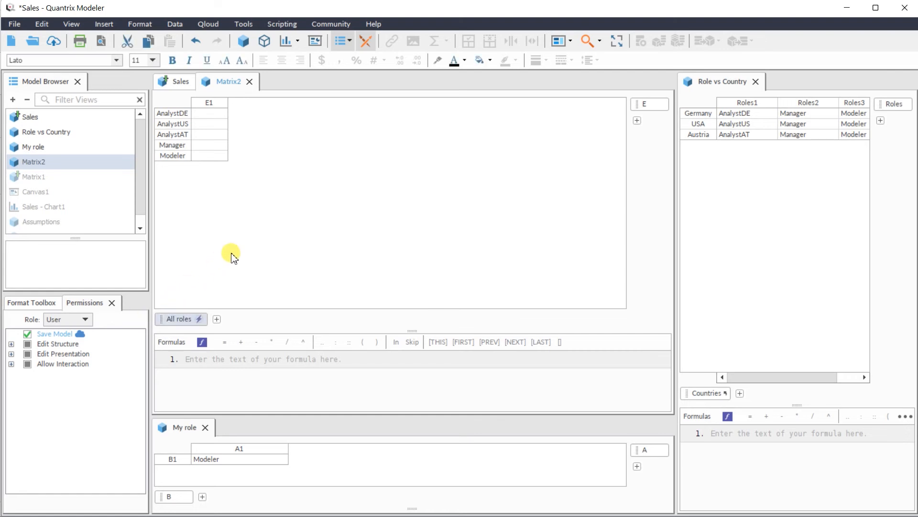
left_click(220, 106)
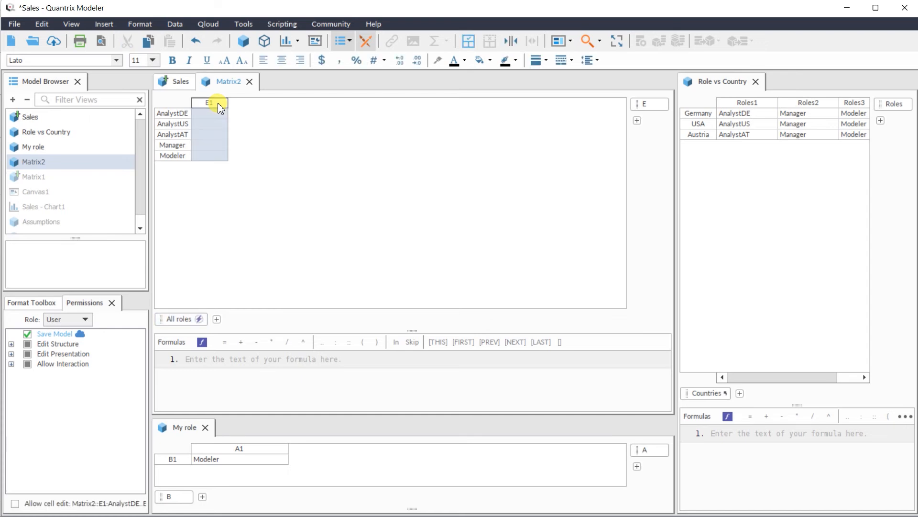
right_click(220, 106)
mouse_move(282, 331)
left_click(339, 334)
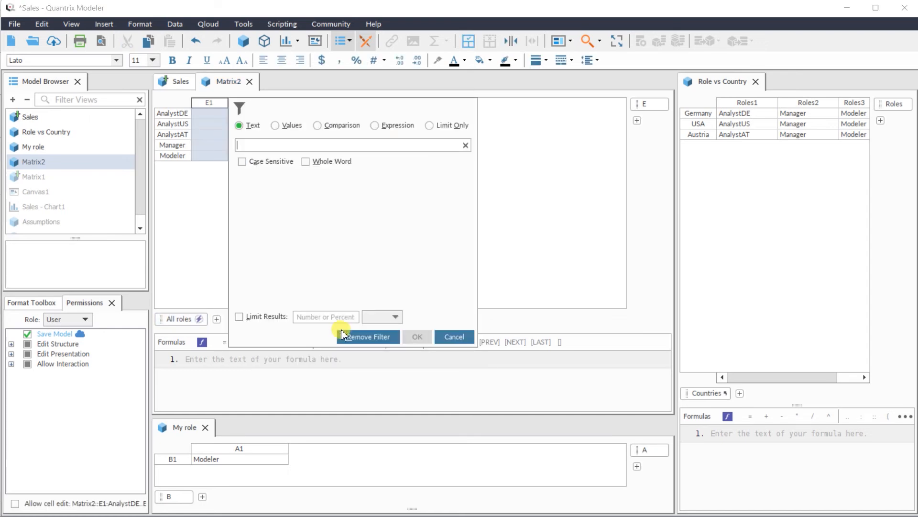
left_click(398, 125)
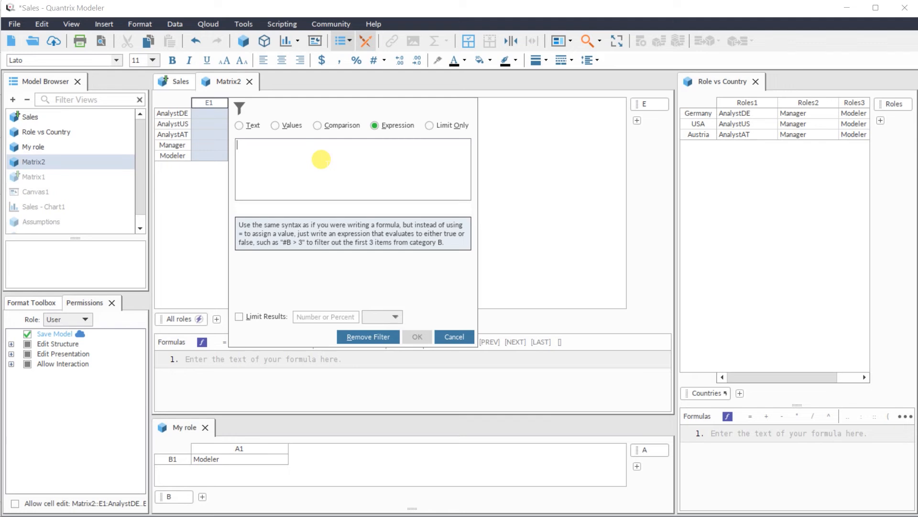
type("@r")
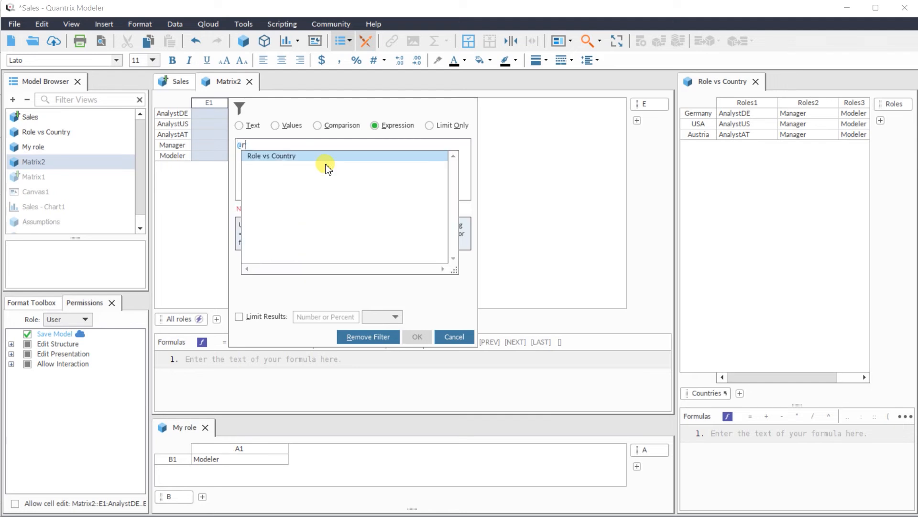
key("BackSpace")
type("al")
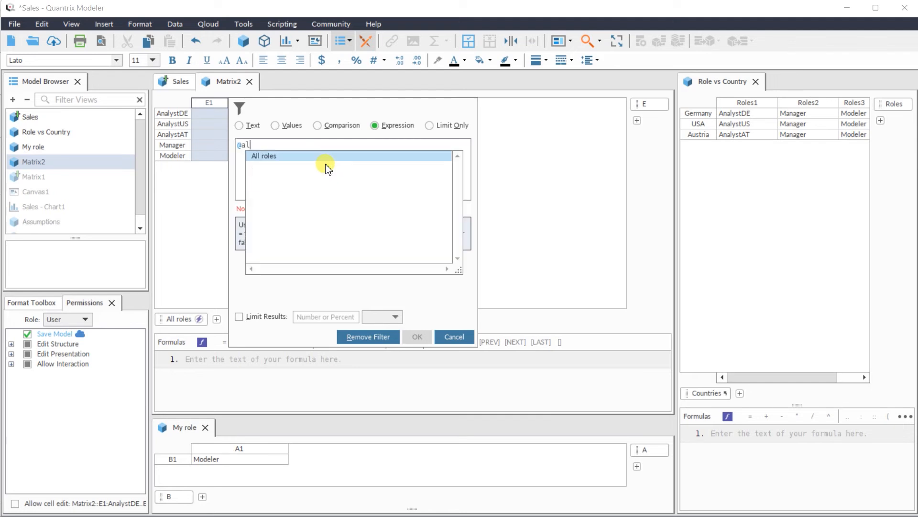
left_click(326, 155)
type("=")
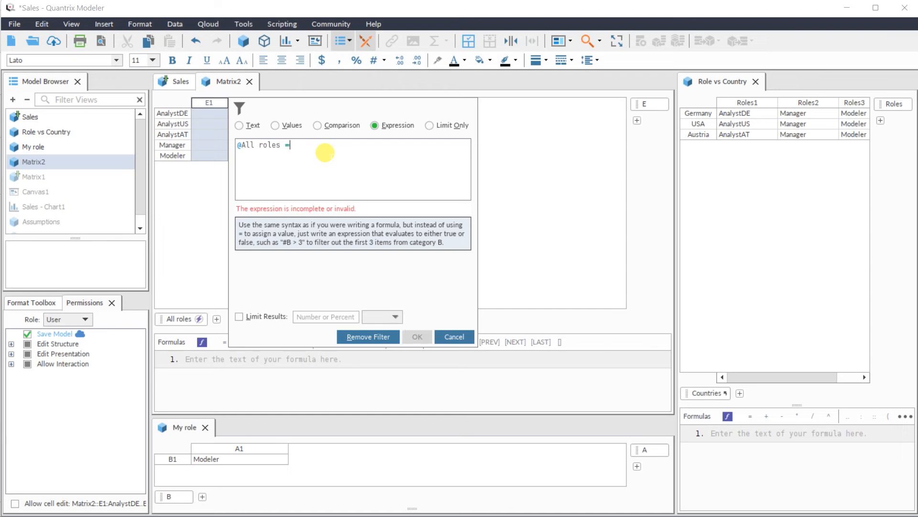
type(" $RoleName")
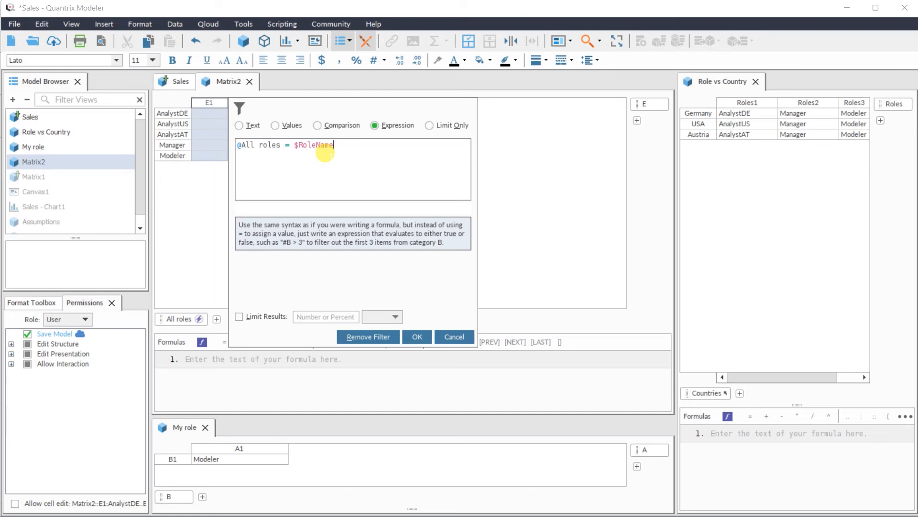
left_click(416, 336)
- Move category E ahead of All roles on the row axis, widen its item column and rename item E1 as "Your role:"
left_click_drag(649, 103, 175, 313)
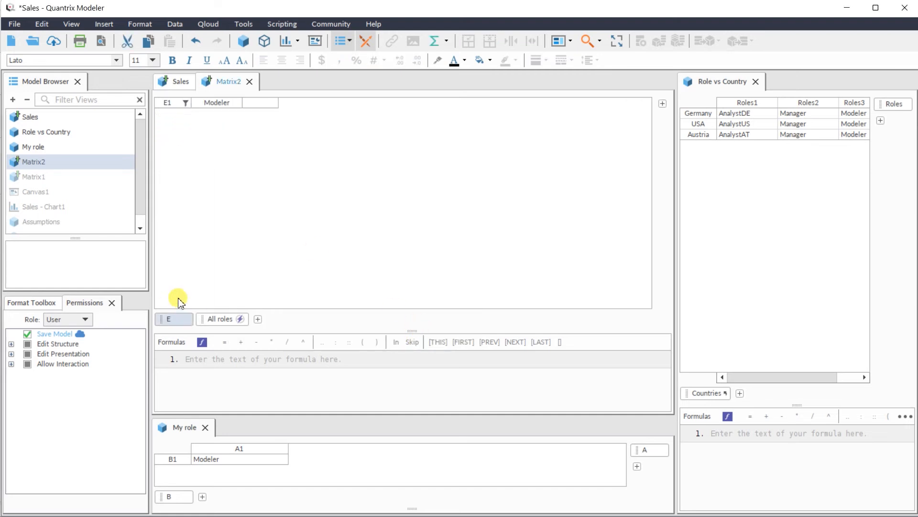
left_click_drag(180, 108, 224, 106)
double_click(185, 105)
type("Y")
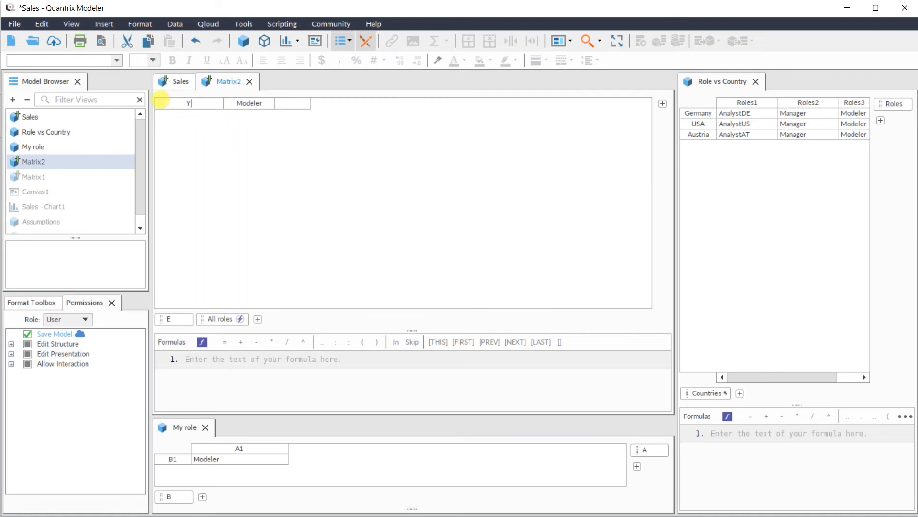
type("our role:")
left_click(166, 105)
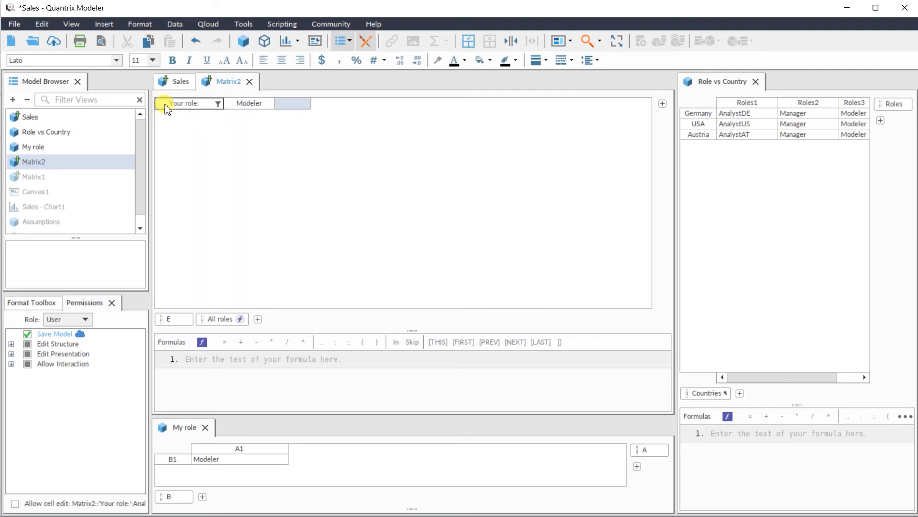
- Rename Matrix2 as My role 2 and dock its view beside the My role matrix
right_click(82, 161)
left_click(103, 167)
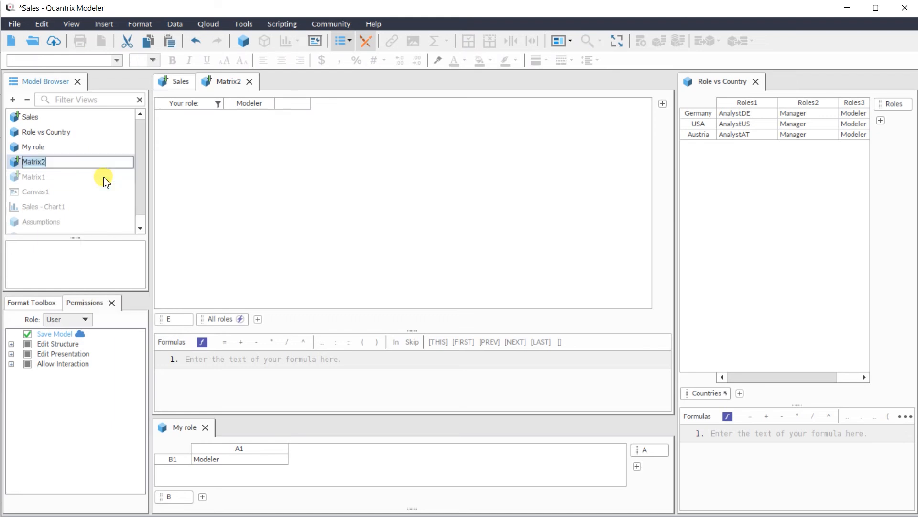
type("My role 2")
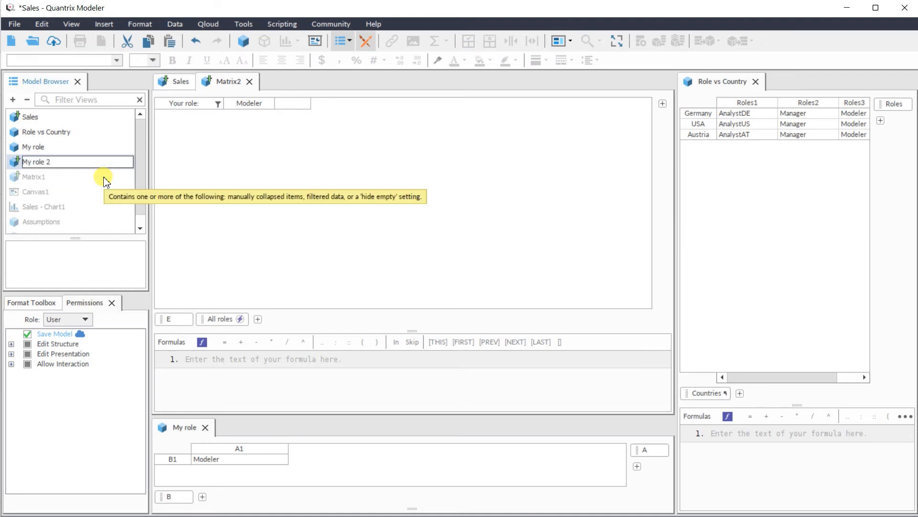
key("Return")
left_click_drag(228, 82, 367, 459)
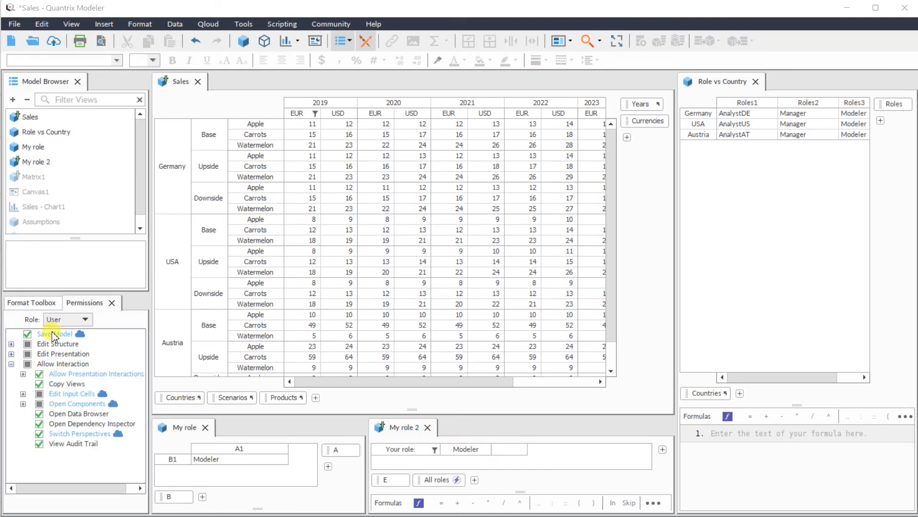
- For the AnalystDE role, disallow Filter & Sort and allow opening the My role 2 component
left_click(66, 319)
left_click(57, 367)
left_click(11, 354)
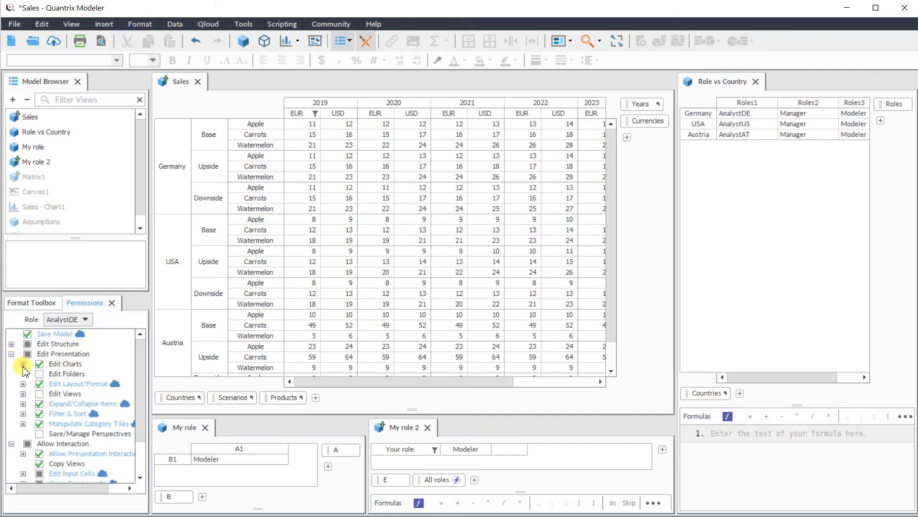
scroll(53, 406, "down", 2)
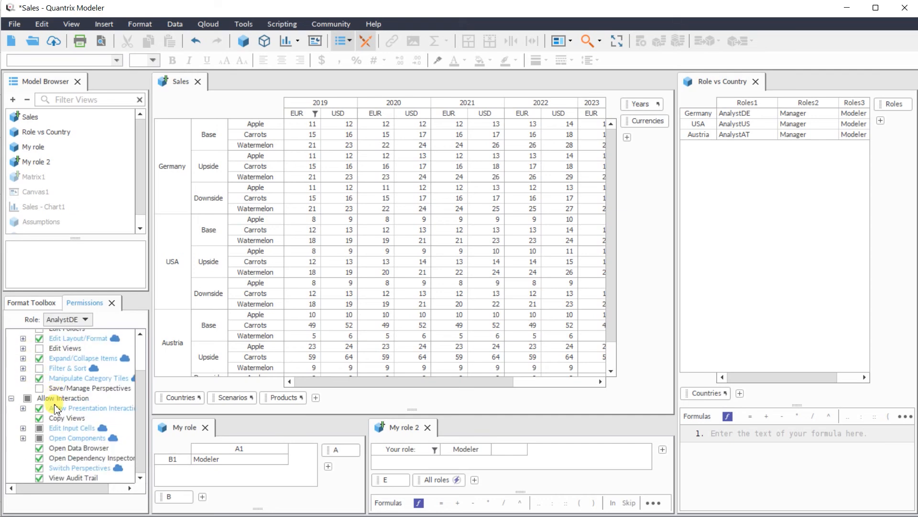
left_click(23, 437)
- Disallow Filter & Sort and allow opening My role 2 for the AnalystUS and AnalystAT roles
left_click(69, 319)
left_click(62, 376)
scroll(51, 421, "up", 3)
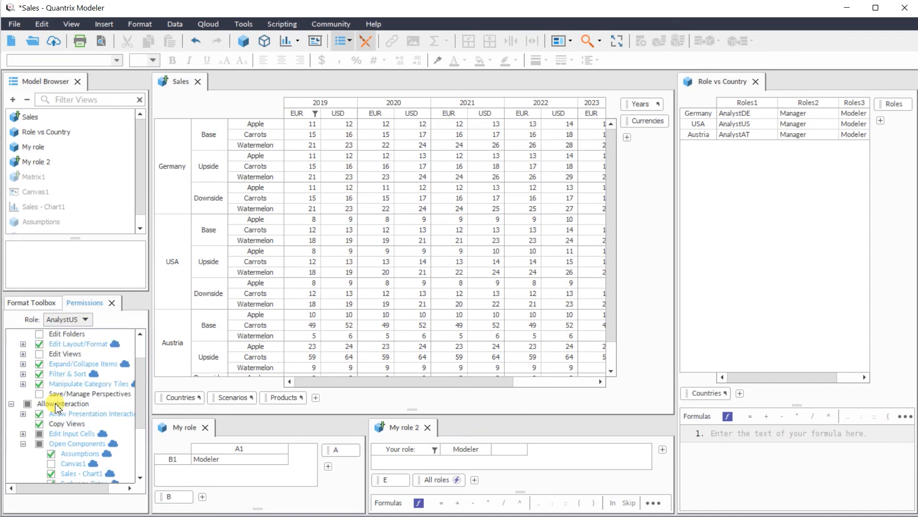
left_click(70, 319)
left_click(66, 387)
scroll(62, 410, "down", 4)
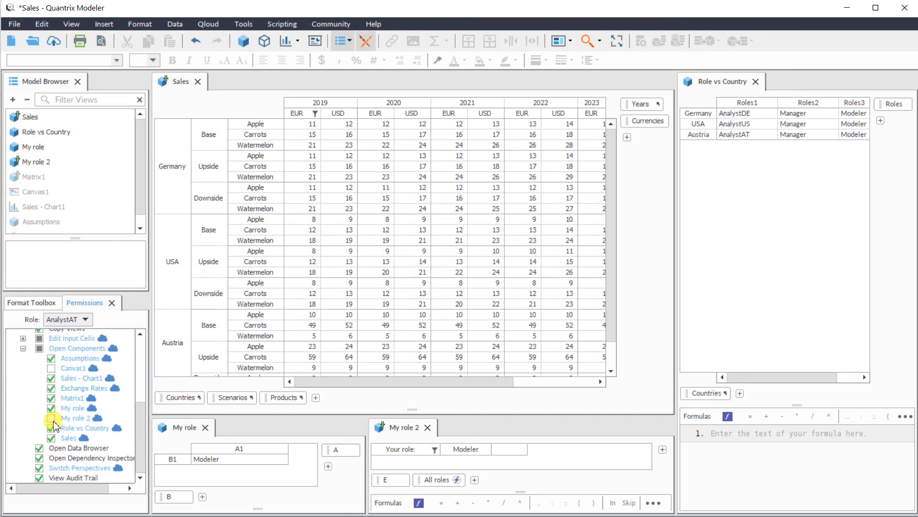
scroll(62, 410, "up", 4)
- For the Manager role, disallow Filter & Sort and allow opening the My role 2 component
left_click(84, 319)
left_click(67, 397)
scroll(67, 447, "down", 4)
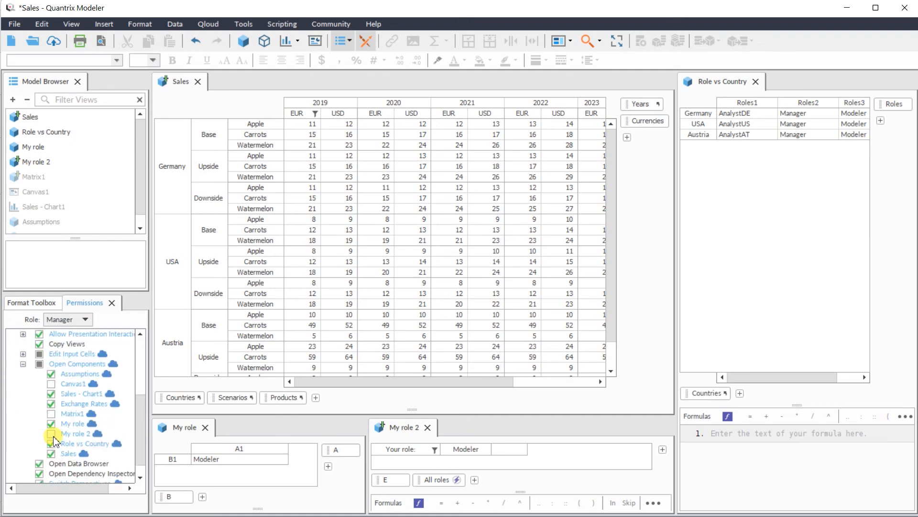
scroll(65, 421, "up", 4)
- Save the Sales model to Qloud with the save comment left empty
left_click(53, 42)
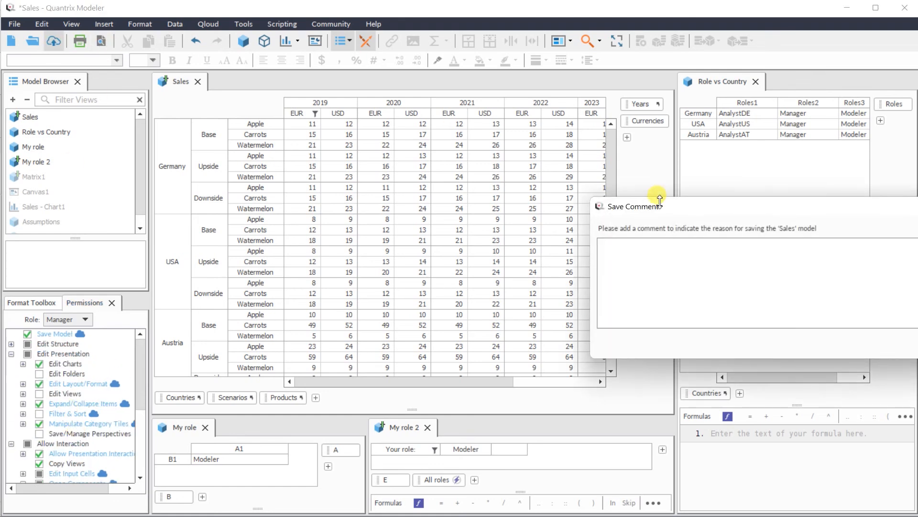
key("Return")
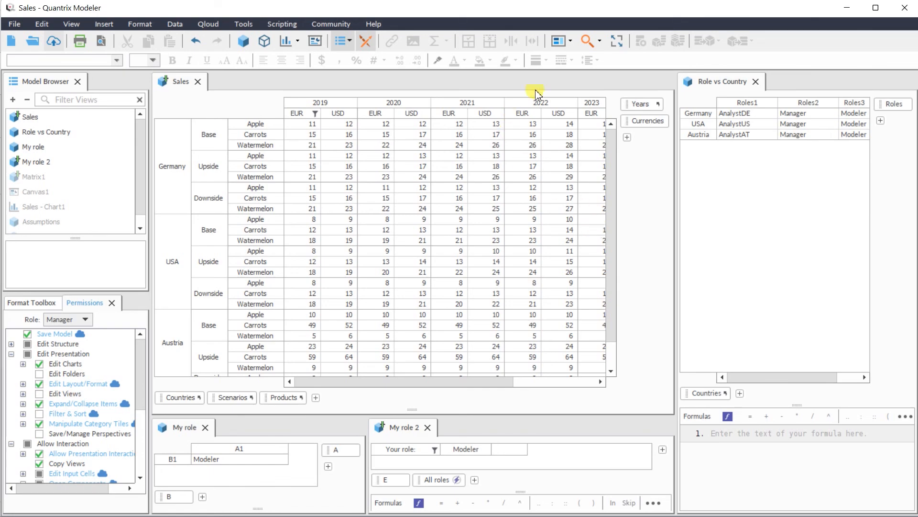
- In the two browser sessions, compare the role in My role 2 with the My role value and the countries in Sales
left_click(207, 24)
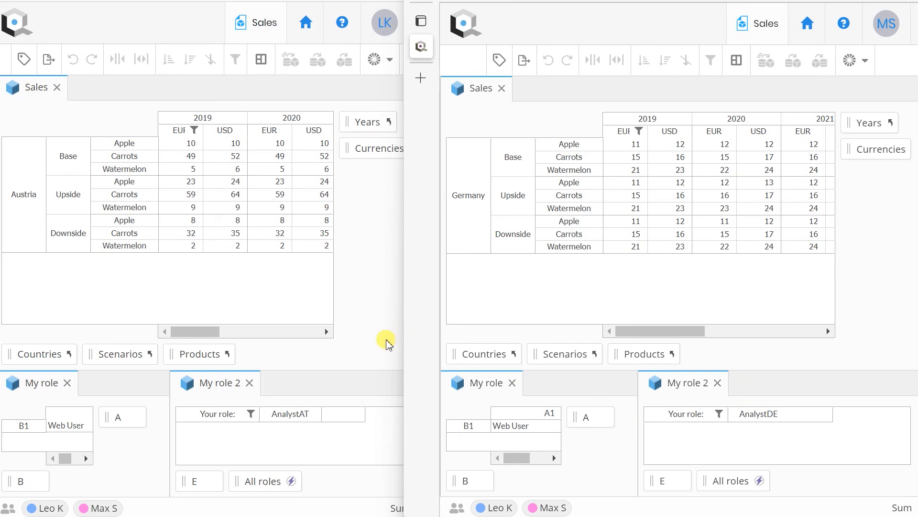
left_click(384, 340)
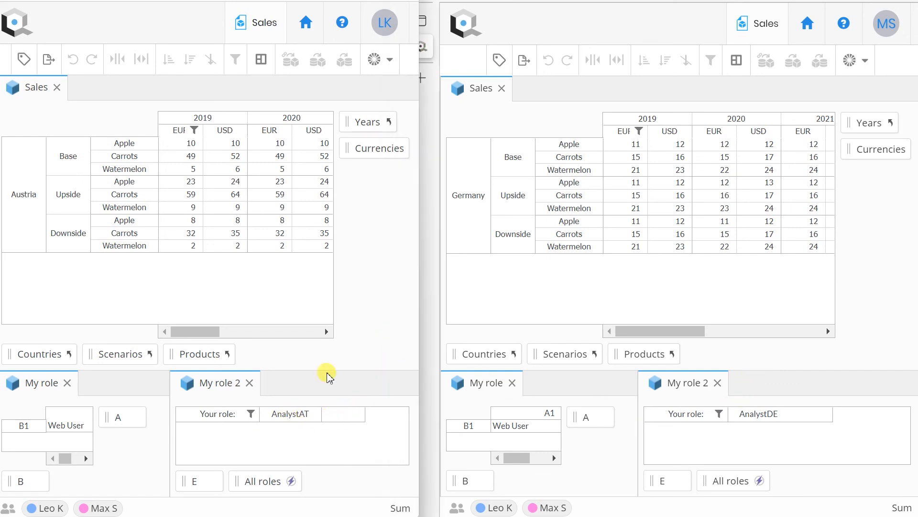